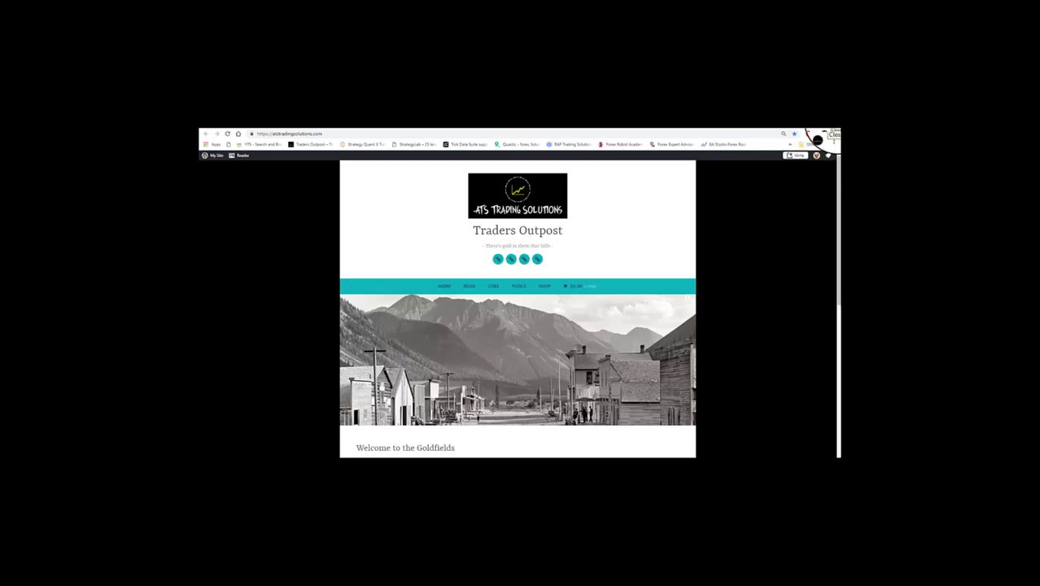
Close the Traders Outpost page, look over the Investopedia article on Donchian Channels, and close it as well
click(818, 138)
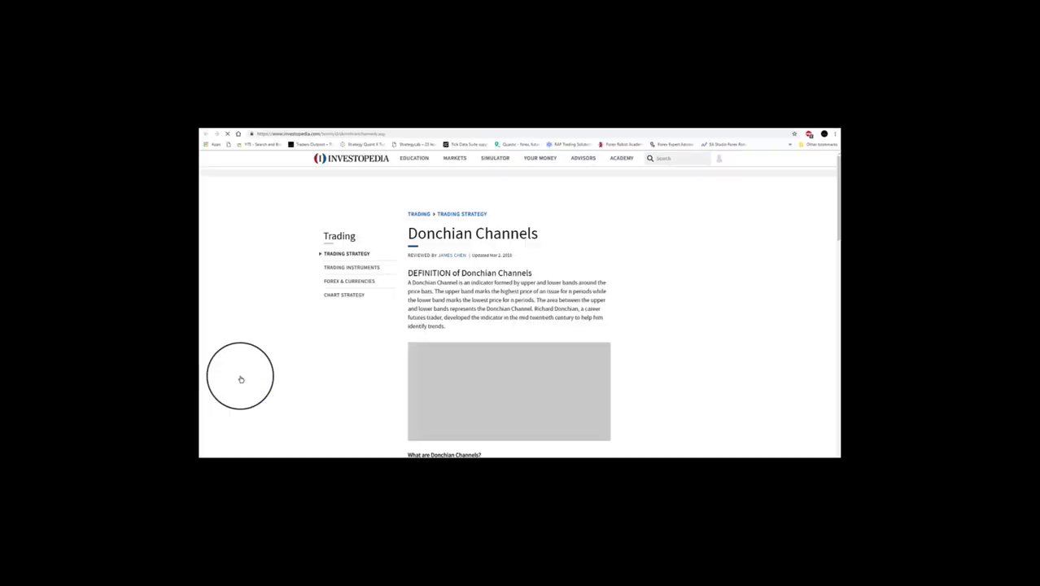
scroll(241, 378, down, 3)
scroll(241, 378, up, 3)
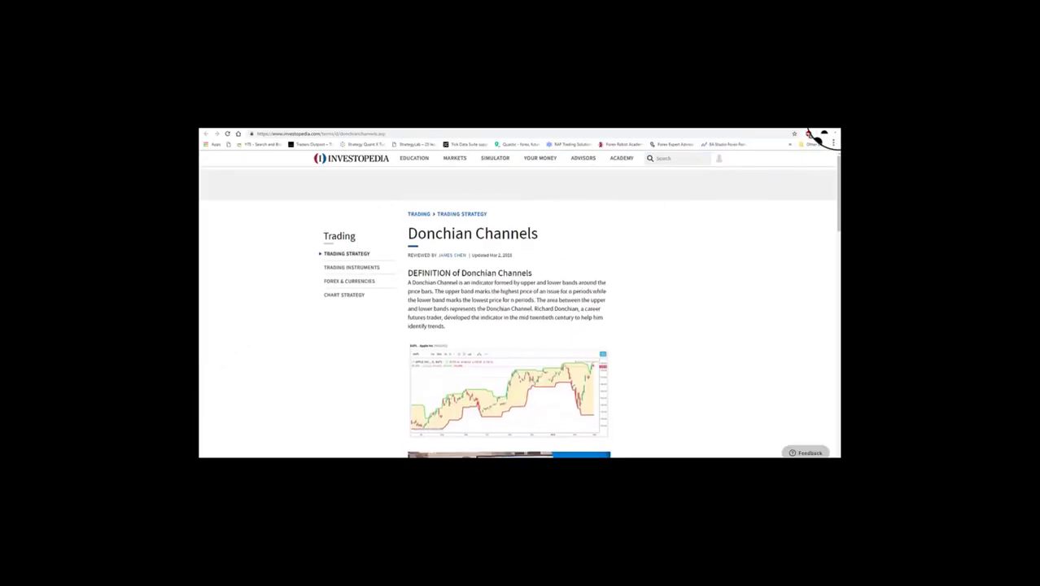
click(824, 135)
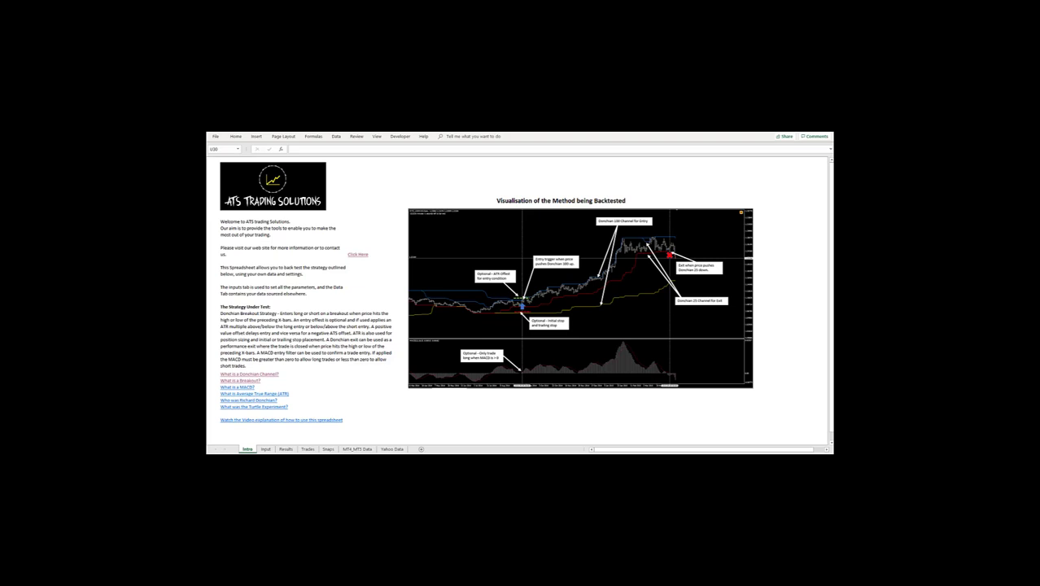
Review the yellow cells on the Input sheet, from test details, deposit and date range to the entry and stop criteria
click(266, 449)
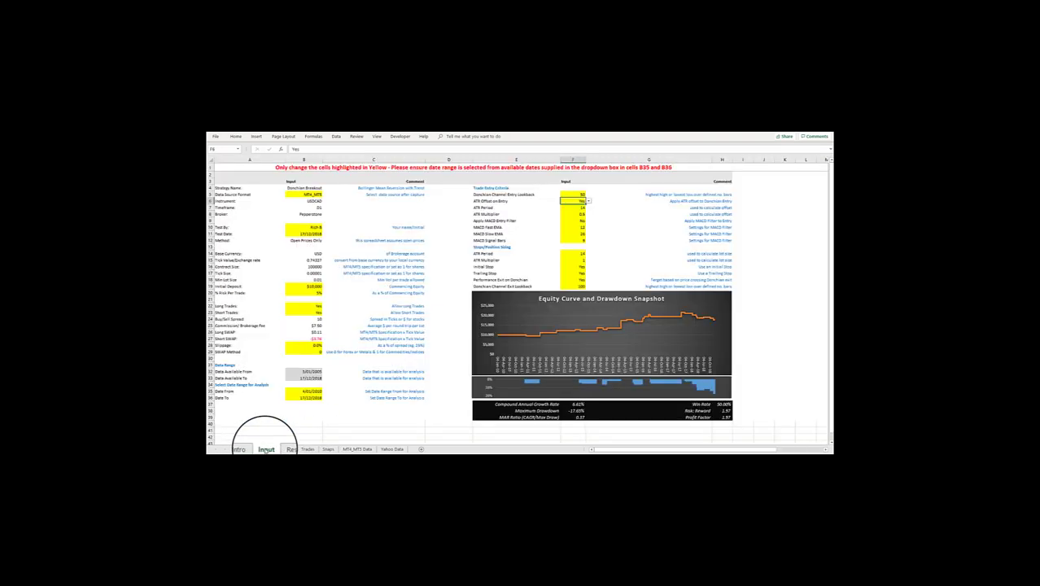
click(626, 218)
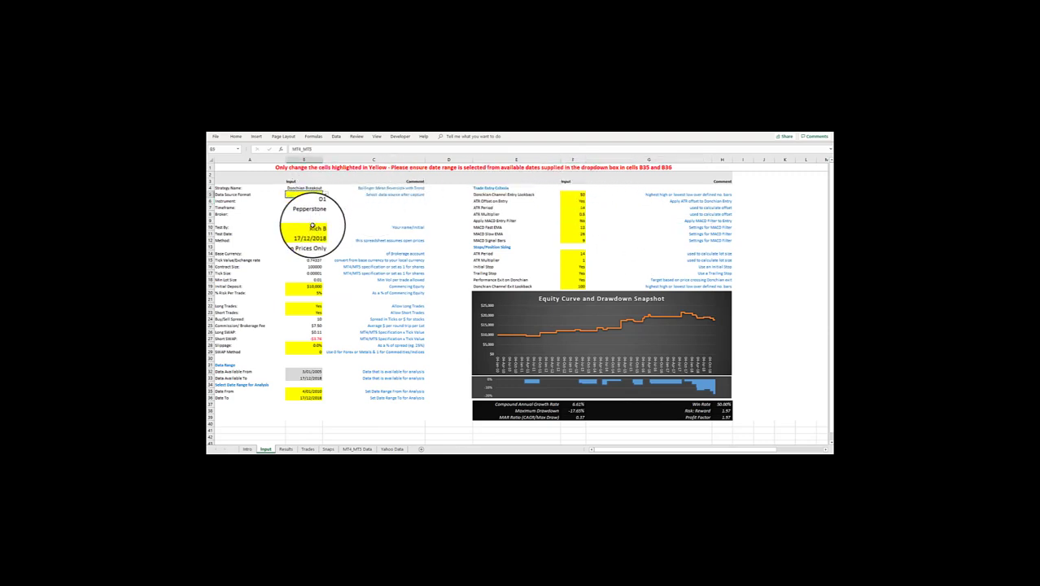
drag(310, 226, 310, 234)
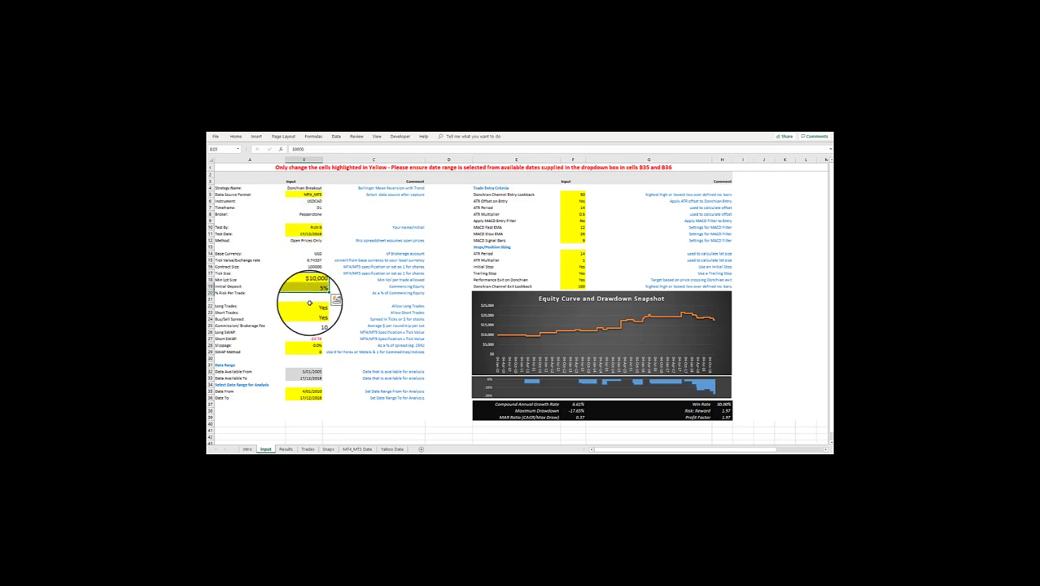
drag(309, 305, 309, 351)
drag(307, 392, 309, 398)
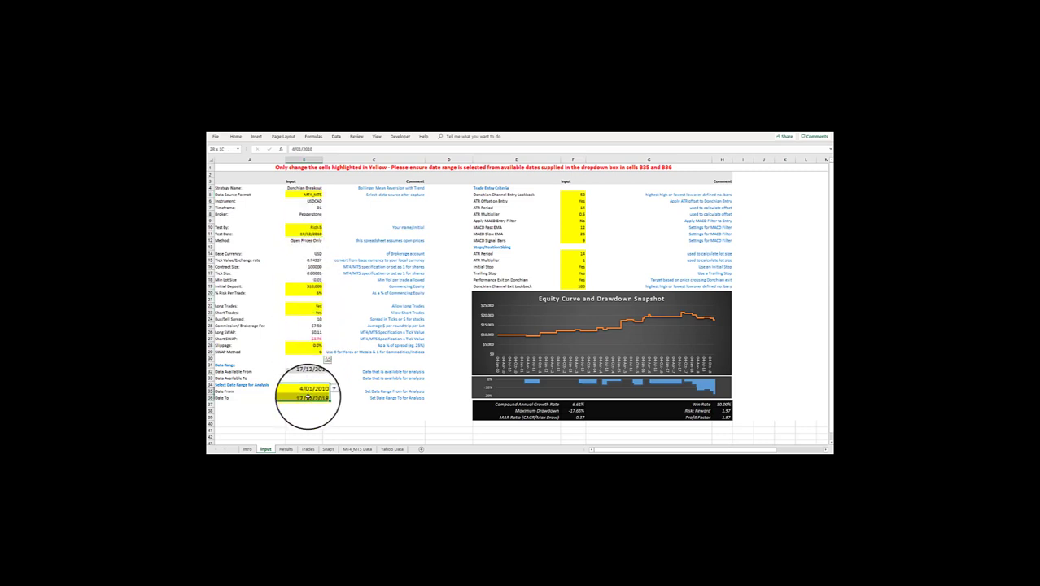
click(576, 189)
drag(576, 196, 574, 287)
click(662, 253)
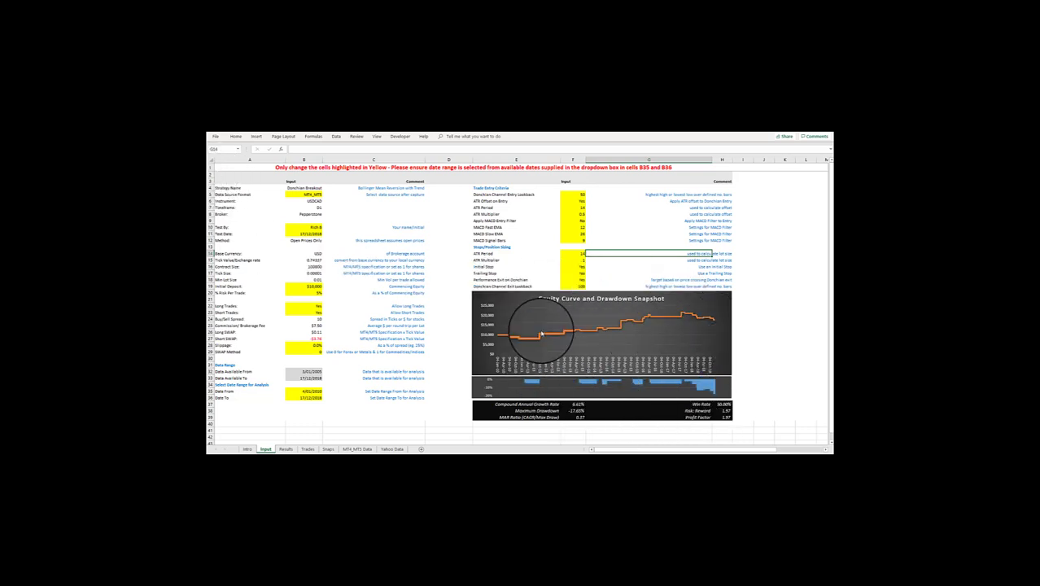
Set Trailing Stop to No on the Input sheet and view the equity curve on the Results sheet
click(580, 272)
click(588, 274)
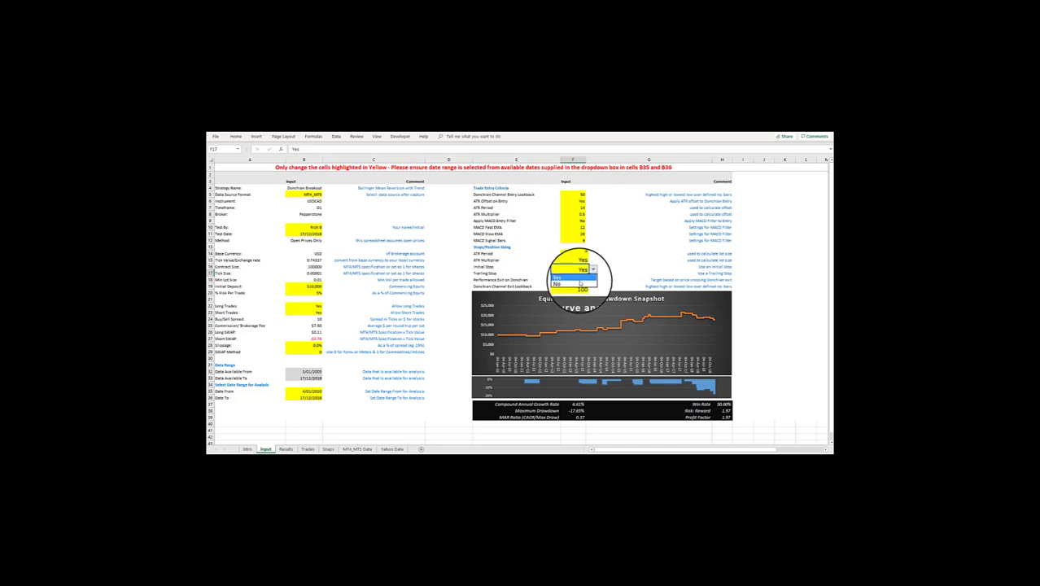
click(579, 287)
click(616, 259)
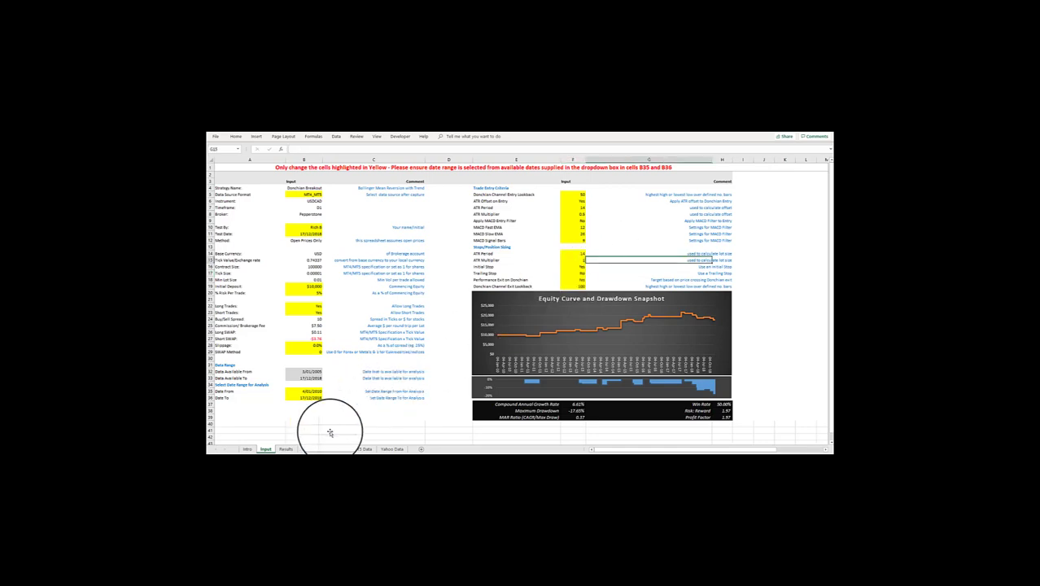
click(286, 448)
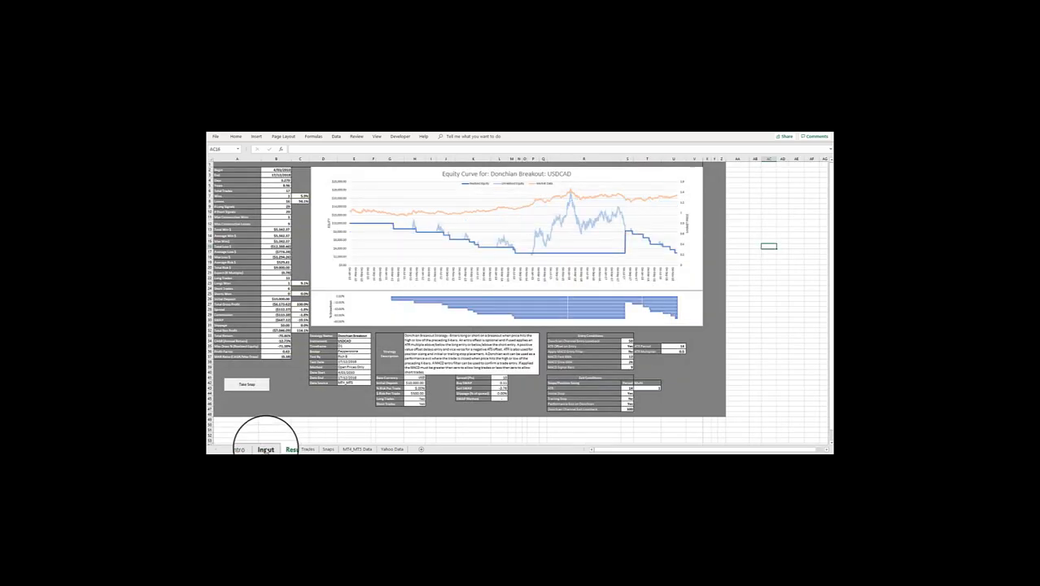
Return to the Input sheet and set Trailing Stop back to Yes
click(254, 448)
click(578, 267)
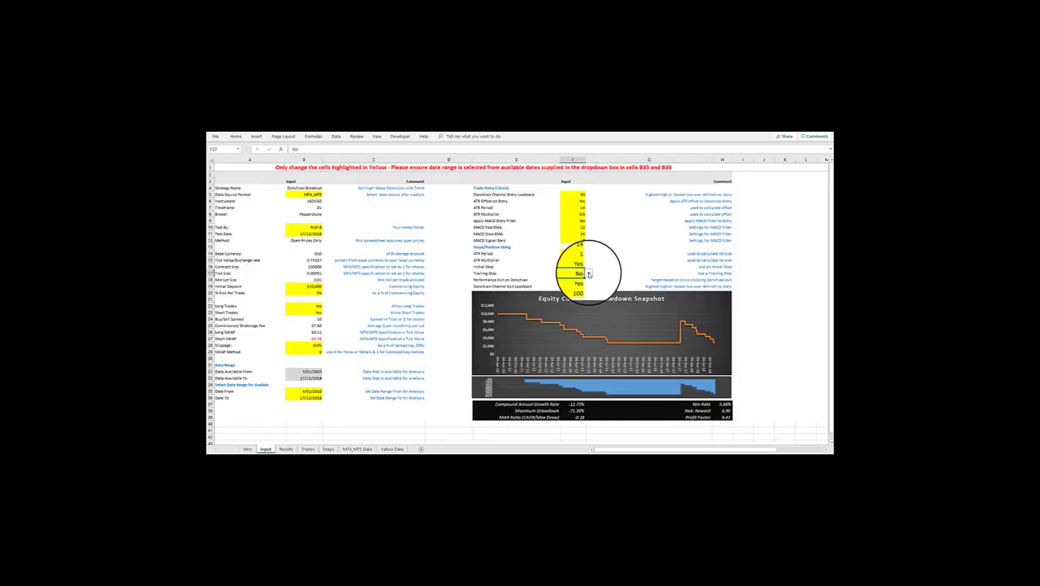
click(589, 268)
click(581, 280)
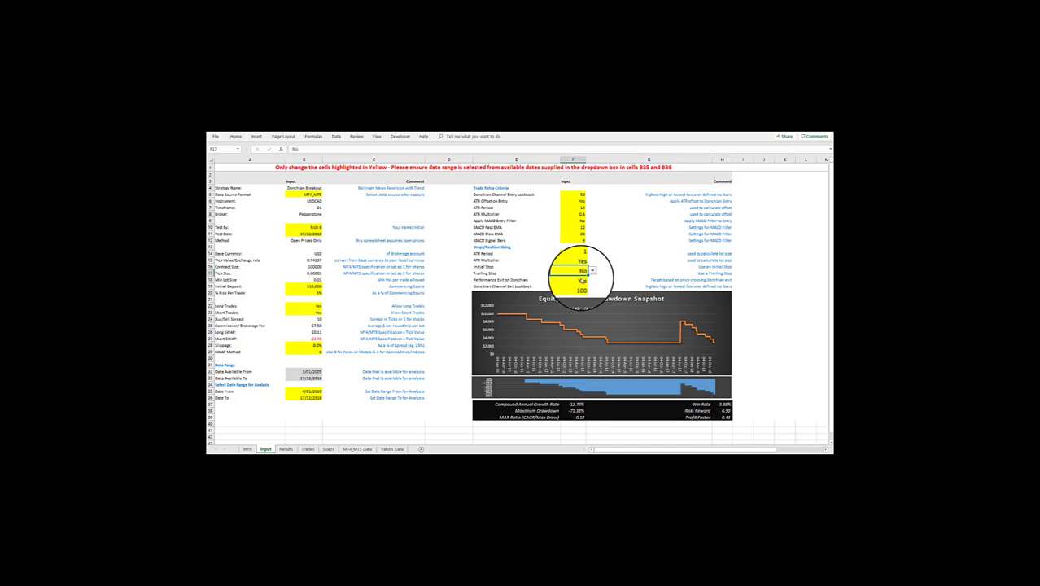
click(619, 240)
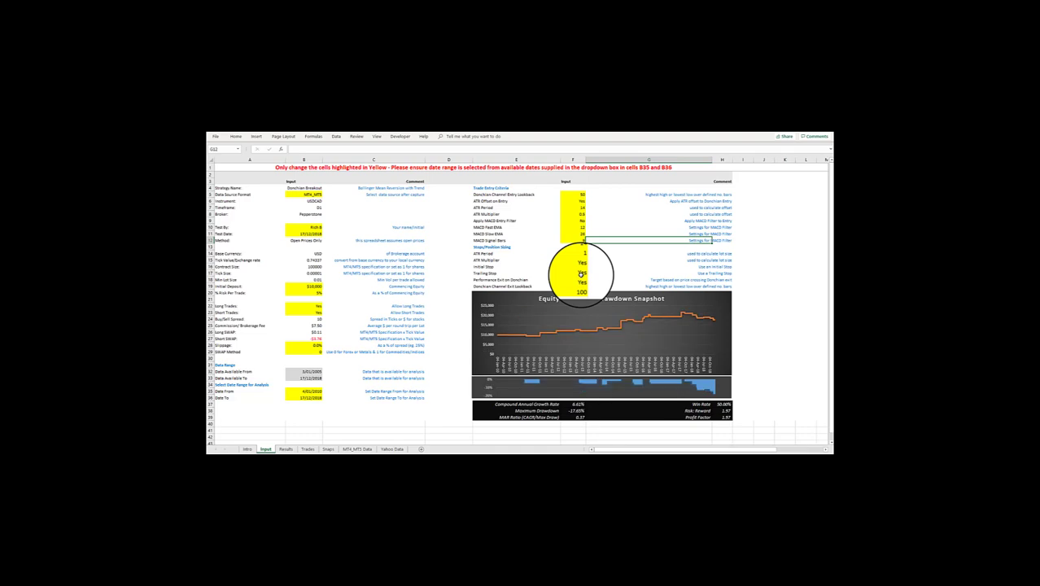
Set both Trailing Stop and ATR Offset on Entry to No
click(581, 273)
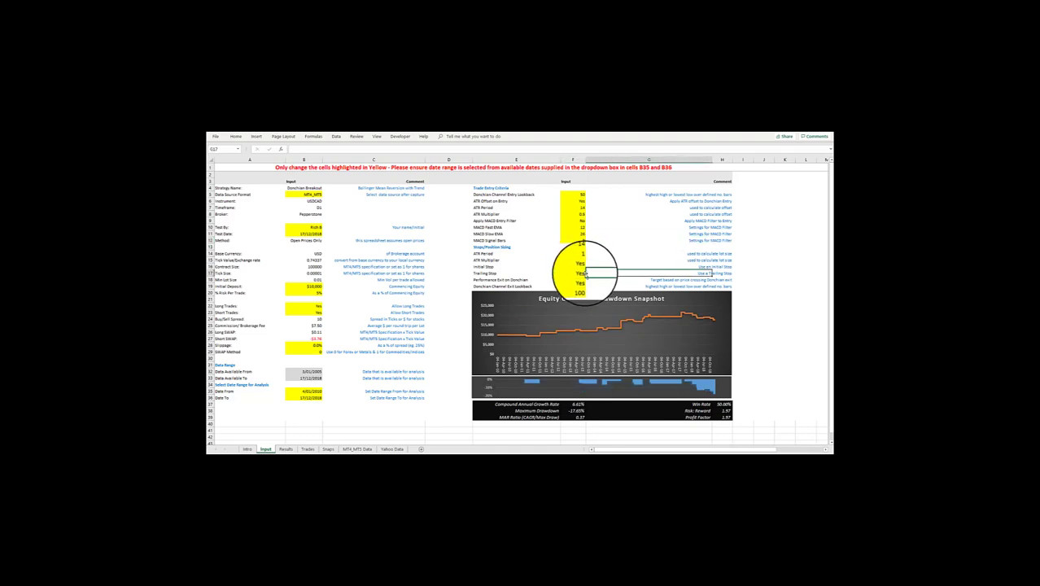
click(588, 274)
click(582, 292)
click(582, 267)
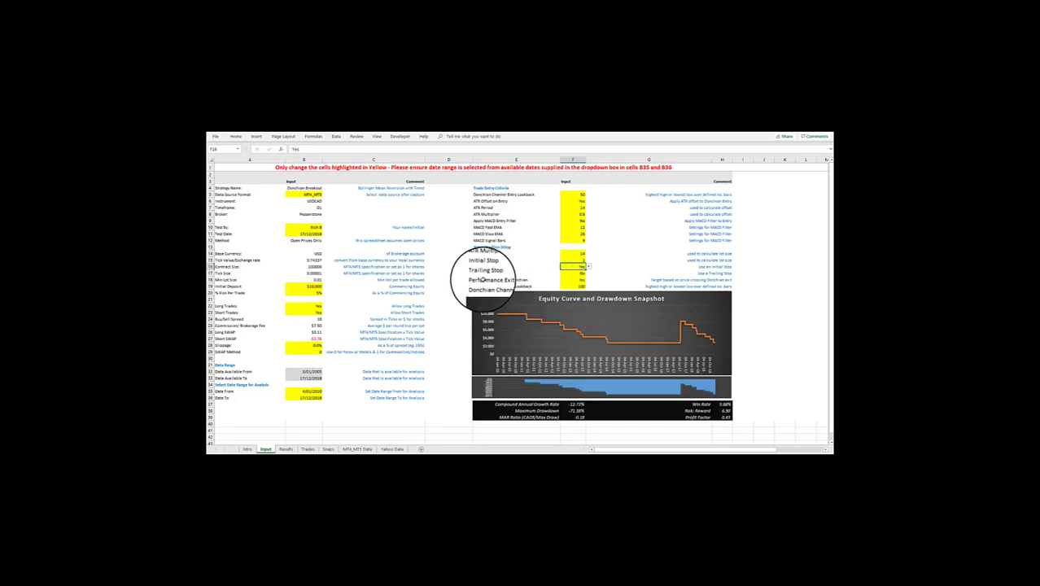
click(572, 201)
click(615, 208)
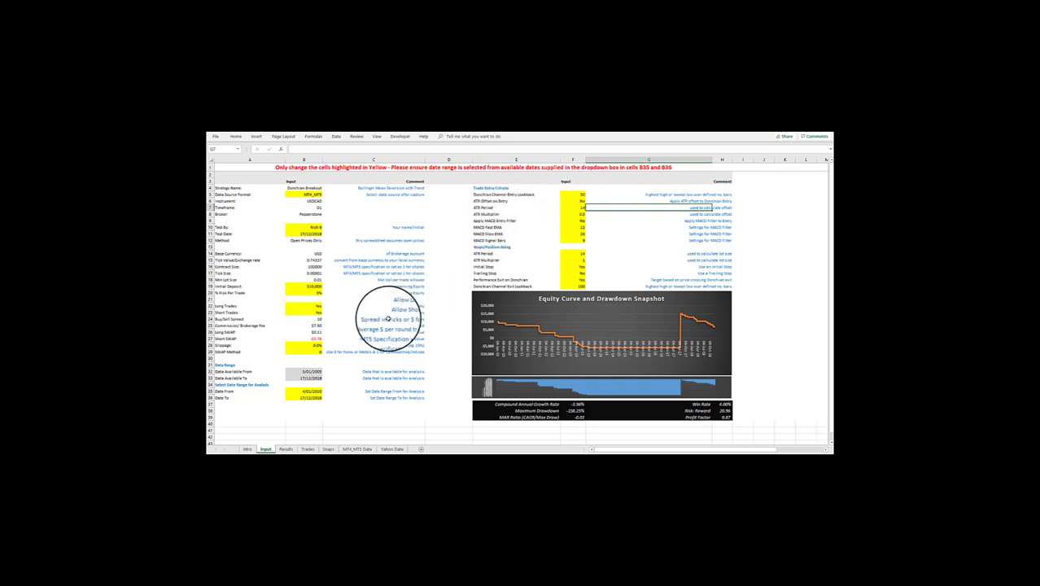
Look through the MT4_MT5 Data, Yahoo Data and Intro sheets, then check the available data date range on the Input sheet
click(357, 448)
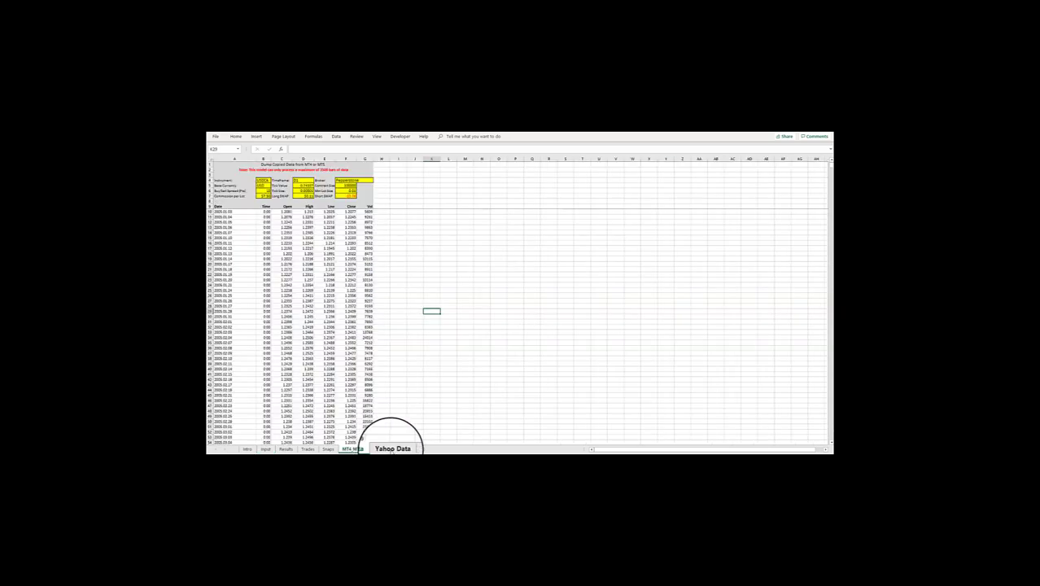
click(392, 448)
click(247, 449)
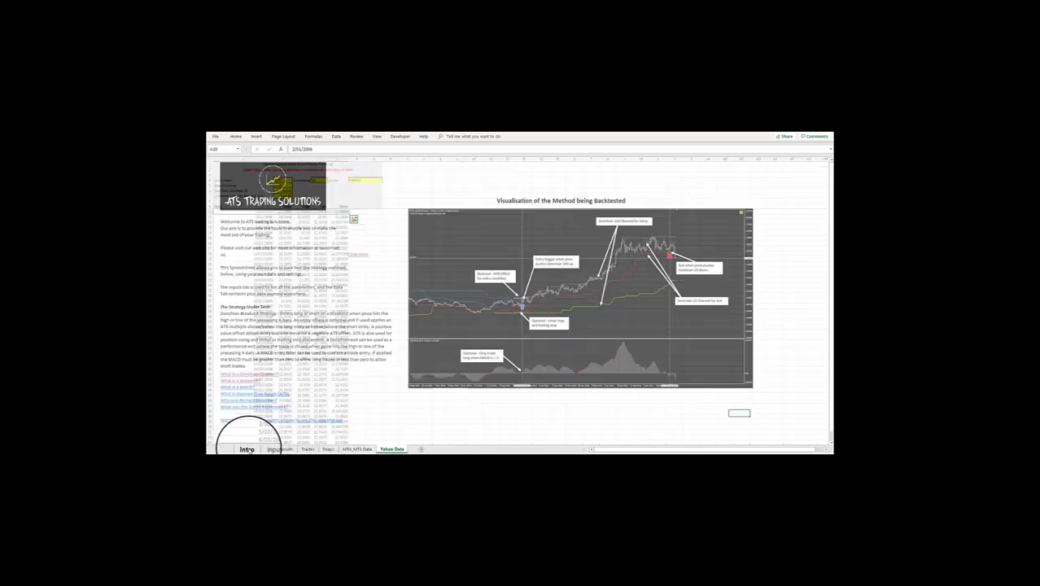
click(266, 448)
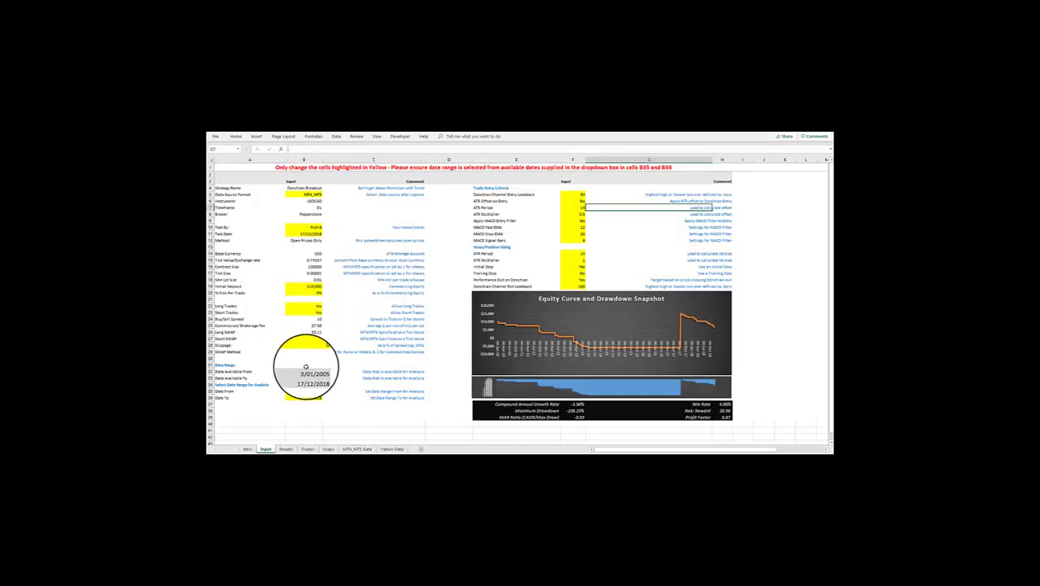
drag(305, 371, 306, 377)
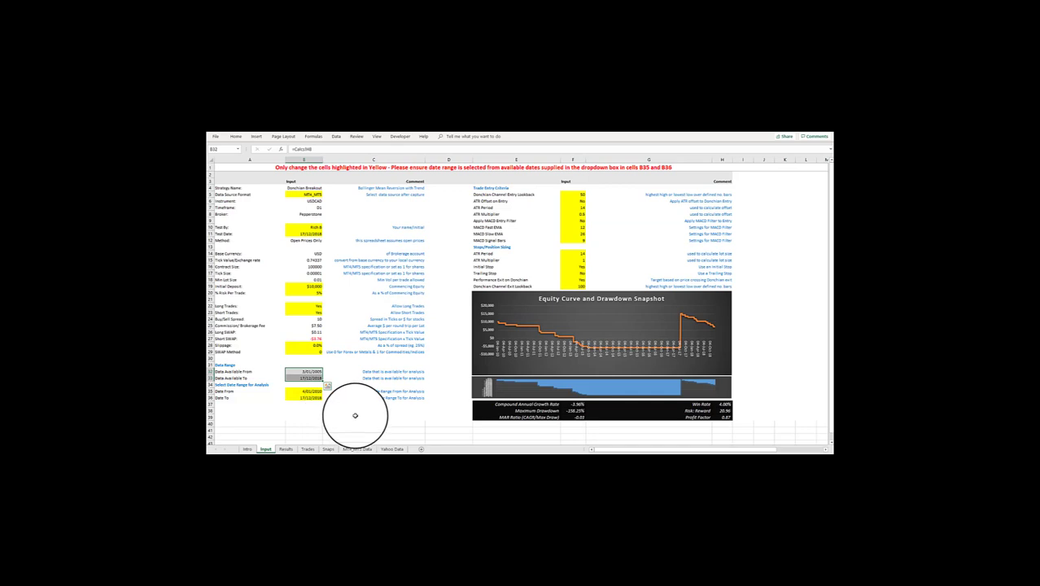
Set the analysis Date From to 7/01/2005 using the available dates
click(304, 391)
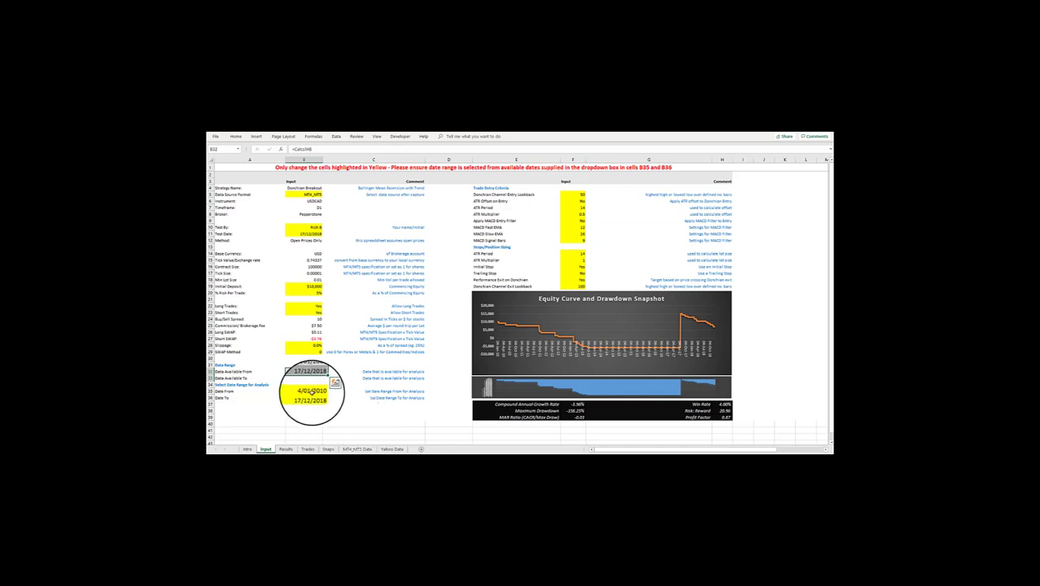
click(325, 392)
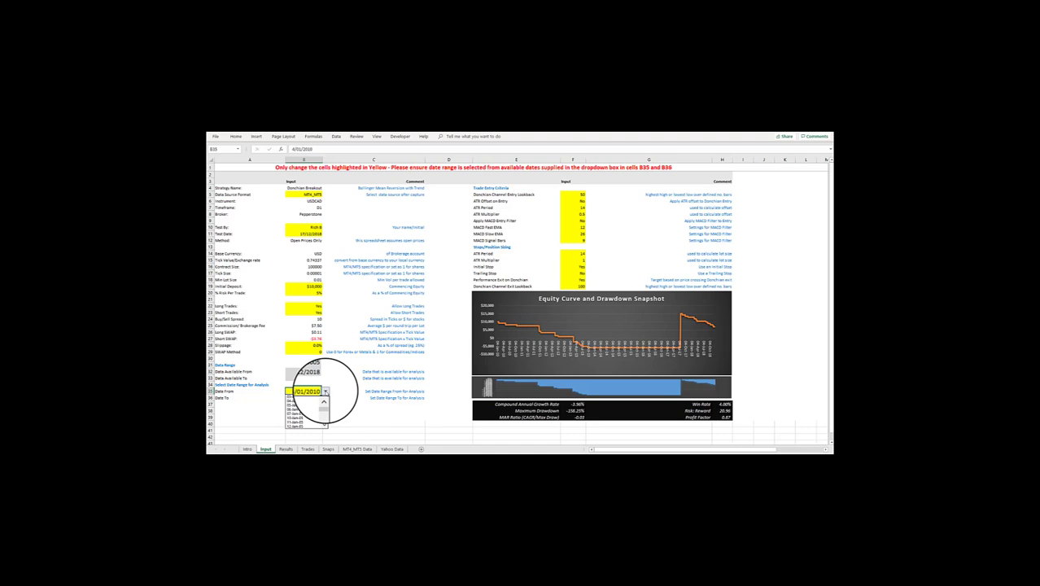
click(303, 404)
click(349, 384)
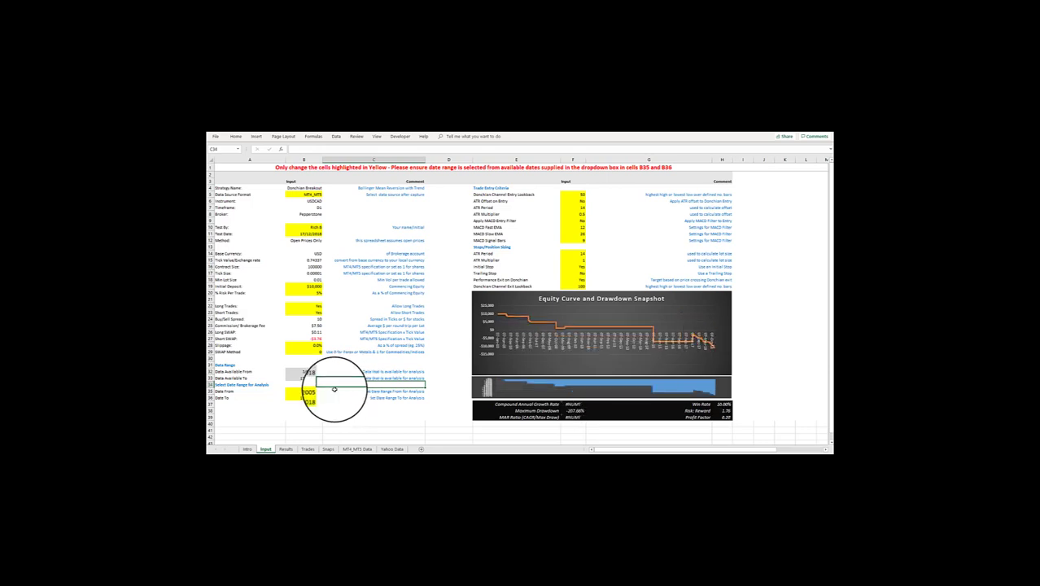
Try to enter 1/1/2010 as the analysis Date From, and cancel the entry
click(316, 391)
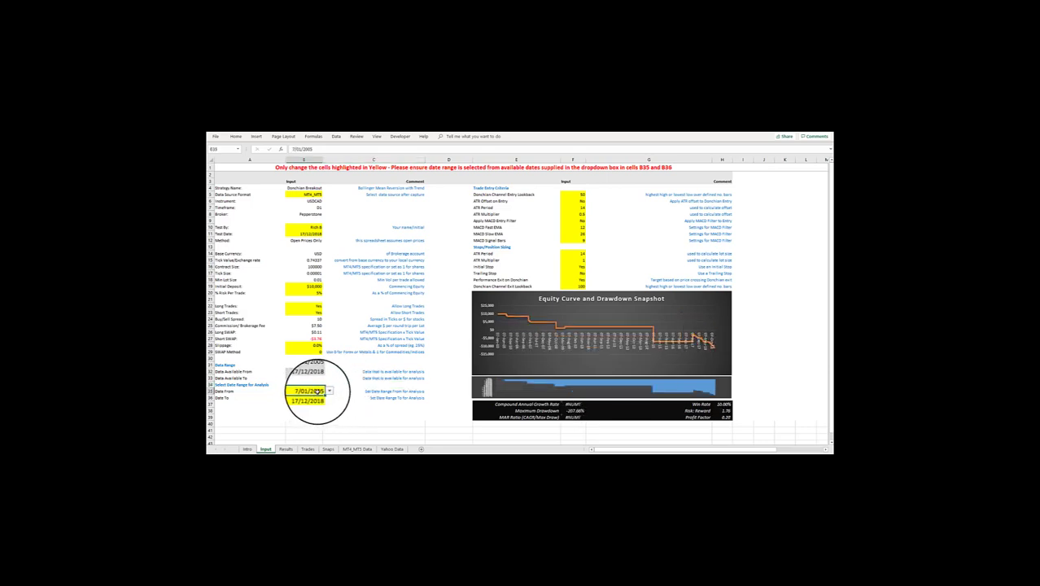
text(1/1/2010)
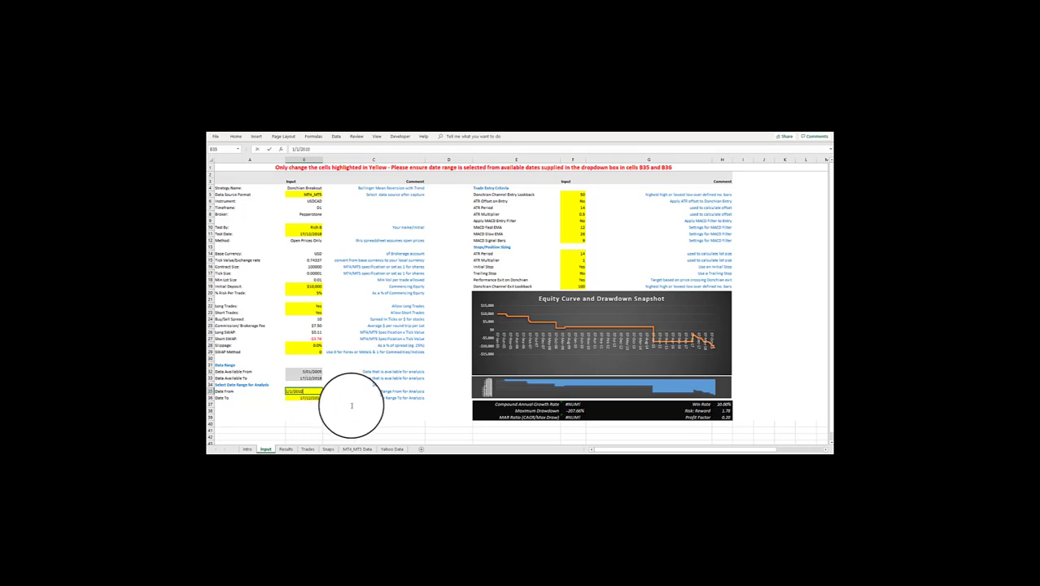
key(Return)
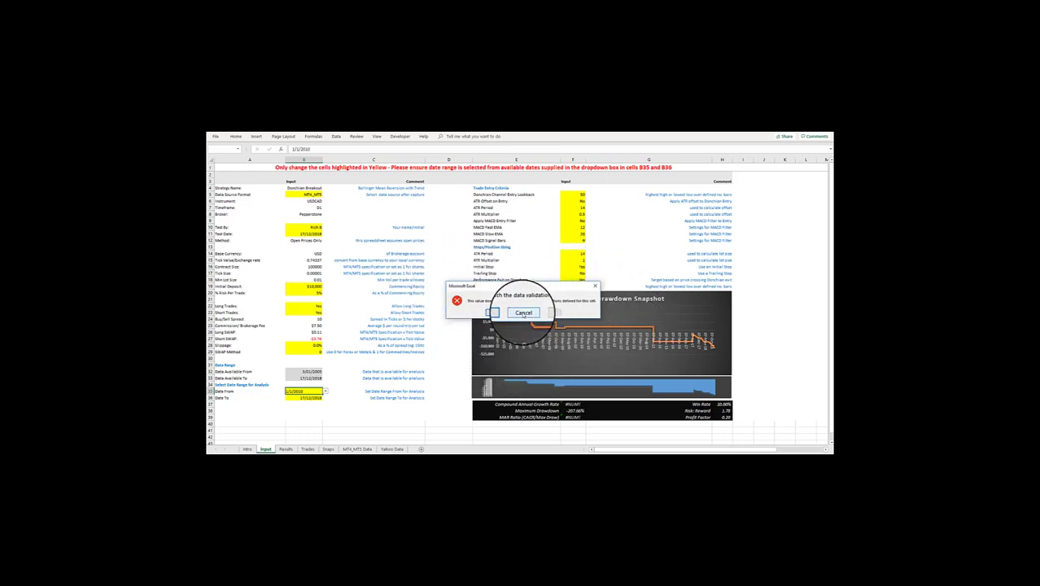
click(523, 313)
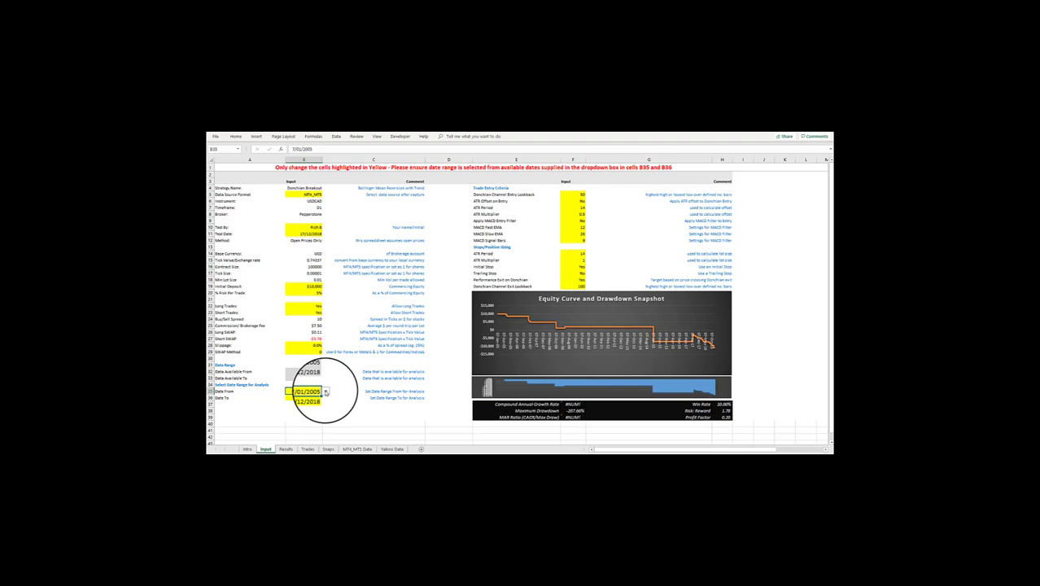
click(326, 392)
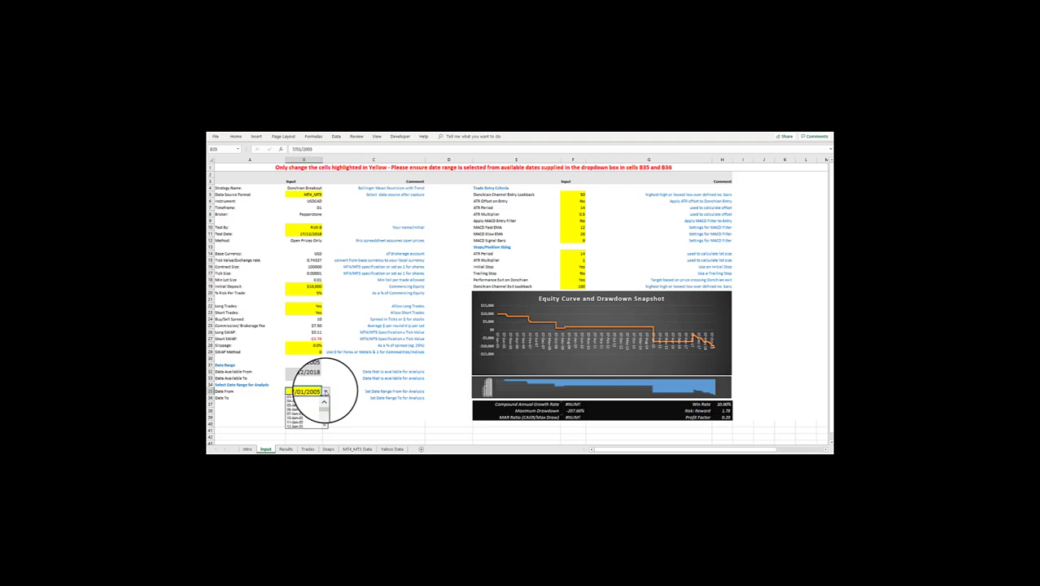
mouse_move(322, 402)
mouse_down()
mouse_move(319, 427)
mouse_move(323, 409)
mouse_up()
click(305, 399)
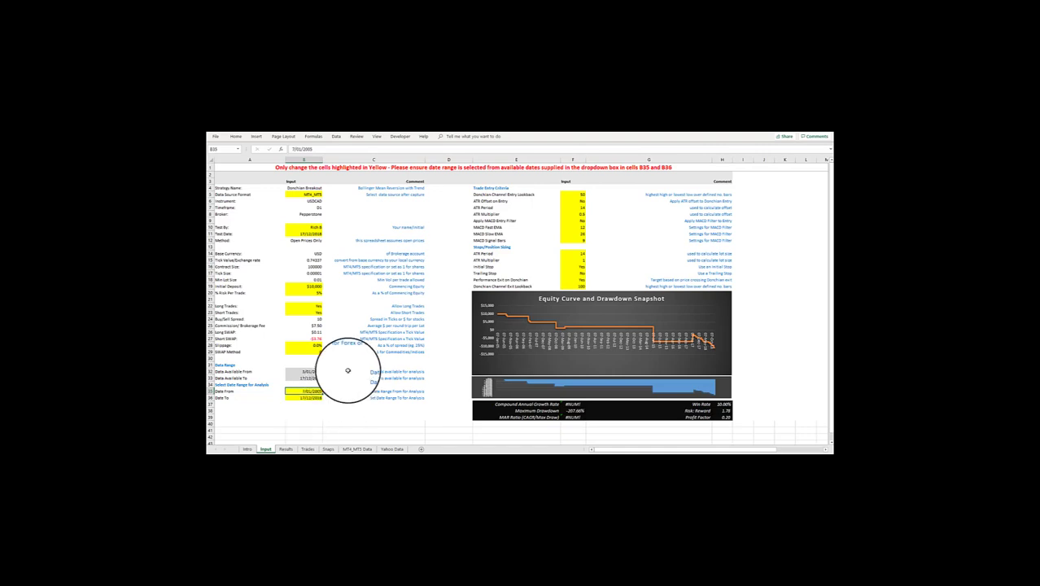
Set the analysis Date From to 4/01/2010 by choosing it among the available dates
click(325, 392)
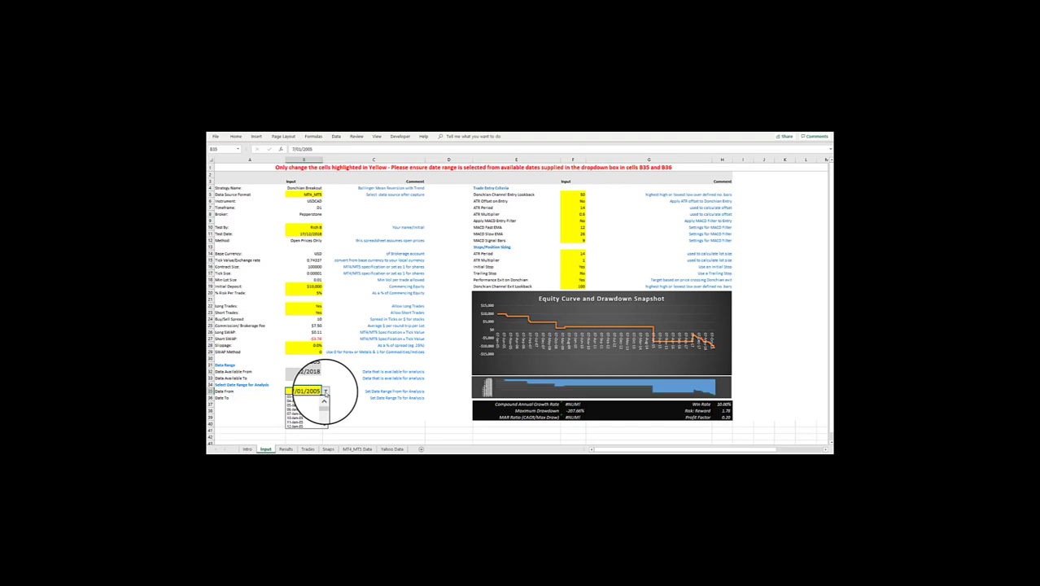
scroll(325, 392, down, 10)
scroll(326, 393, up, 10)
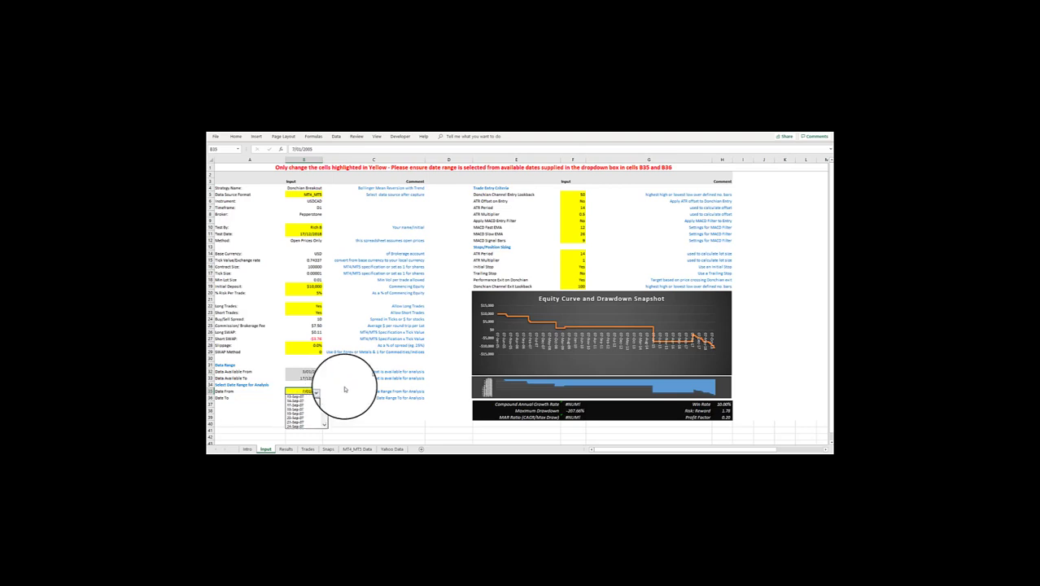
scroll(344, 390, up, 2)
scroll(344, 390, down, 4)
scroll(344, 390, down, 20)
scroll(344, 390, down, 10)
scroll(344, 390, down, 20)
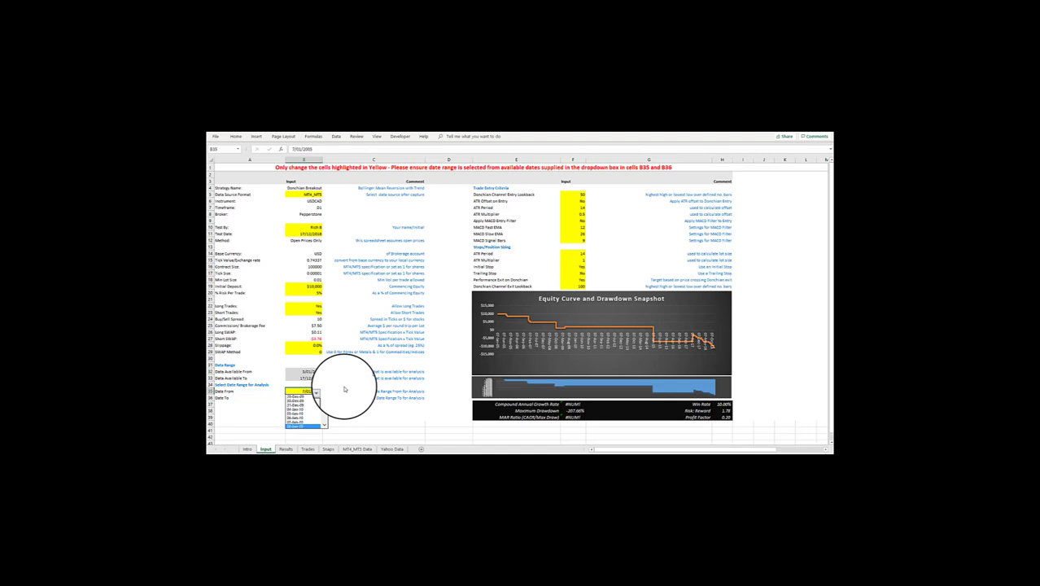
key(Up)
key(Up)
key(Up)
key(Up)
key(Up)
key(Up)
key(Up)
key(Up)
key(Up)
key(Up)
key(Up)
key(Up)
key(Up)
key(Up)
key(Up)
key(Up)
key(Up)
key(Up)
key(Up)
key(Down)
key(Down)
key(Return)
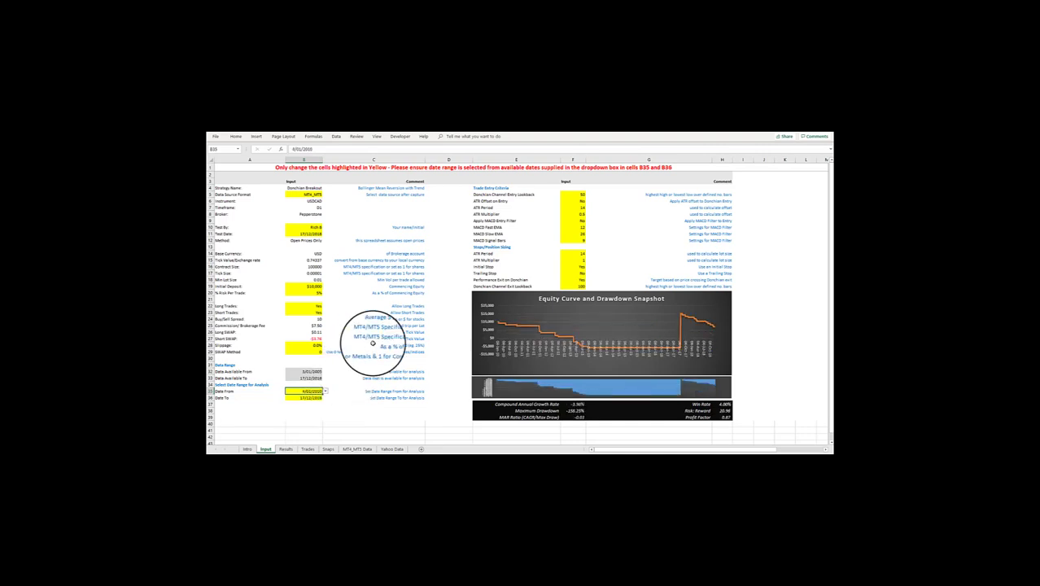
click(373, 345)
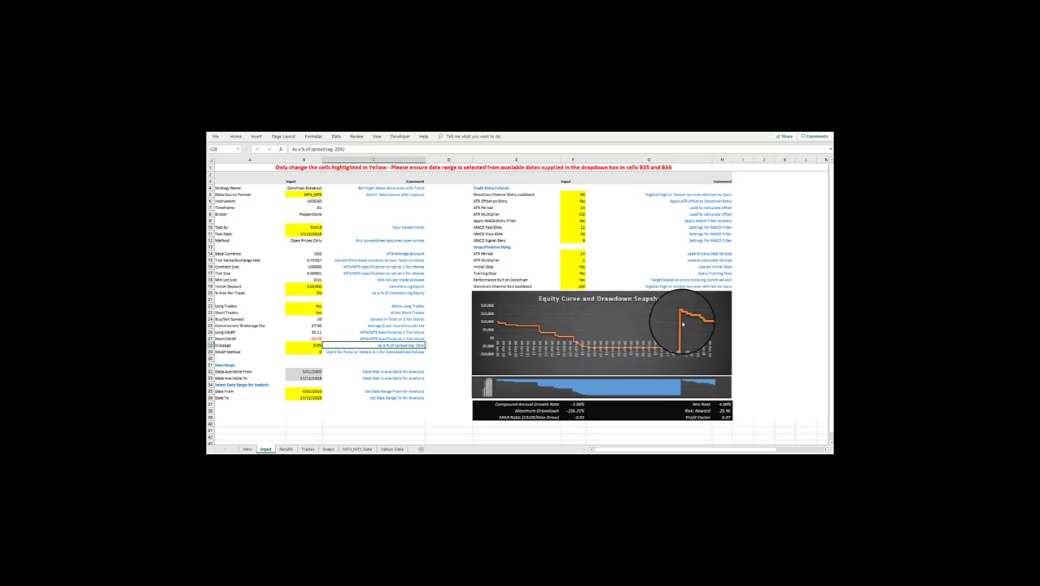
Set Short Trades to No so that only long trades are tested
click(342, 321)
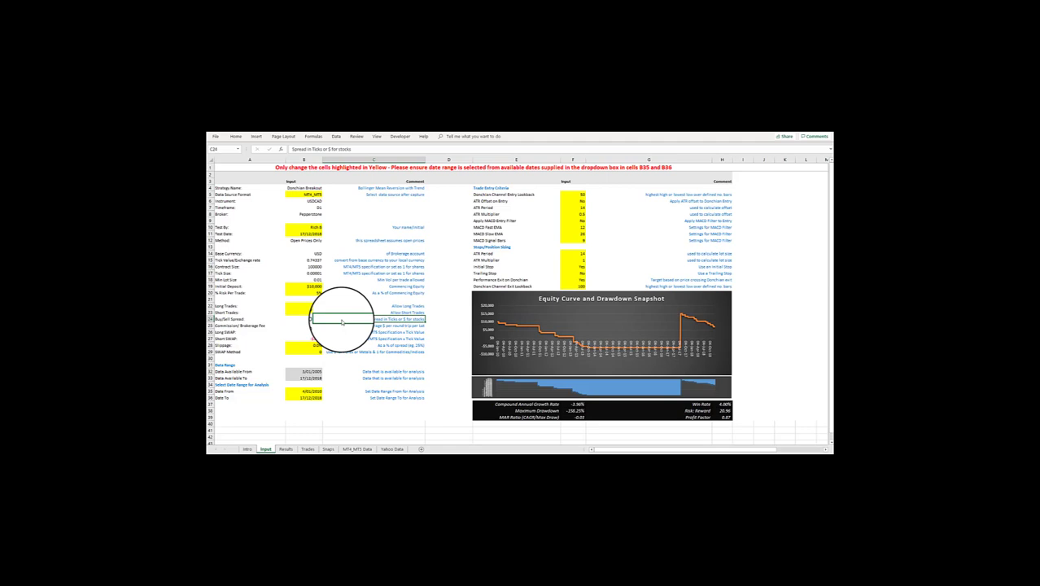
click(317, 312)
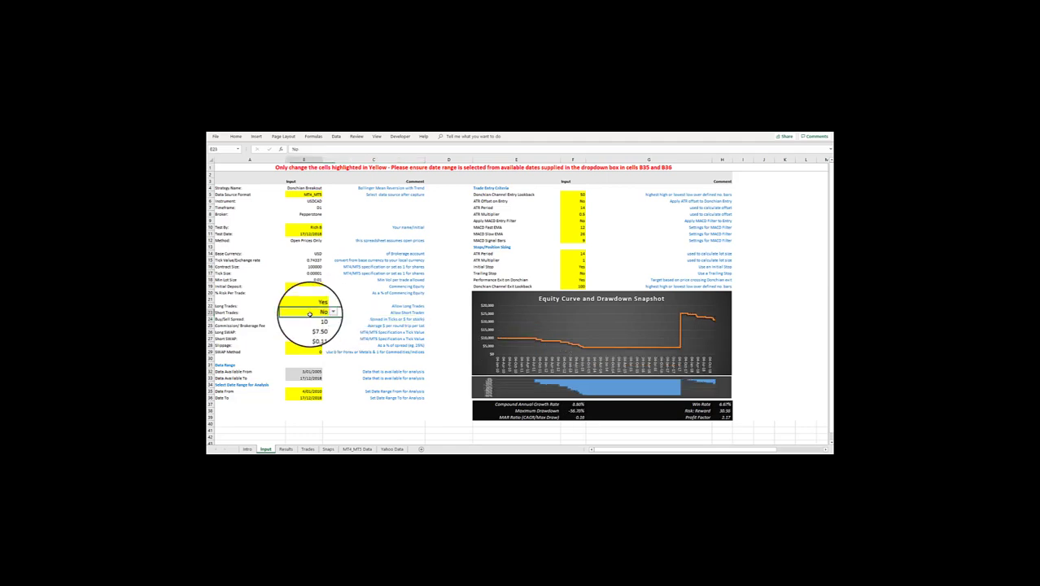
Set Short Trades back to Yes and Long Trades to No to test short trades only
click(325, 312)
click(313, 319)
click(316, 306)
click(329, 306)
click(316, 316)
click(345, 314)
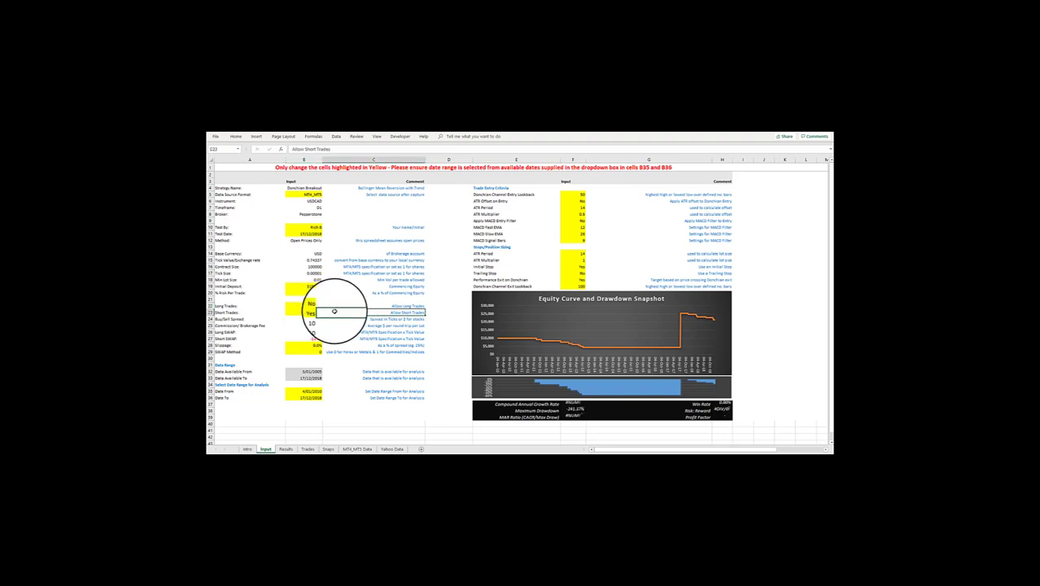
Set Long Trades back to Yes so that both trade directions are allowed
click(311, 306)
click(325, 307)
click(322, 316)
click(342, 314)
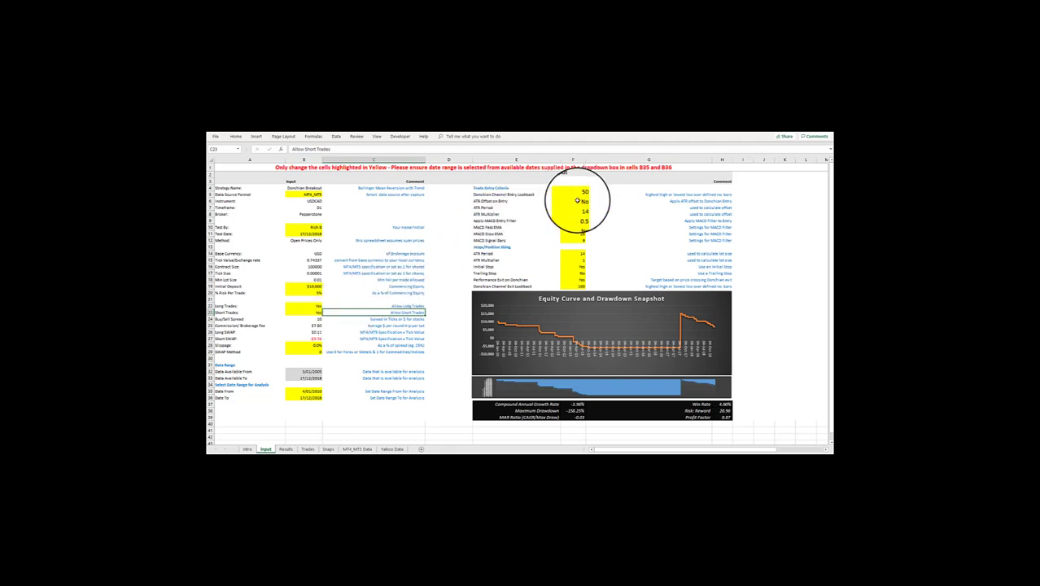
Set ATR Offset on Entry to Yes in the Trade Entry Criteria
click(576, 201)
click(587, 201)
click(610, 204)
click(614, 211)
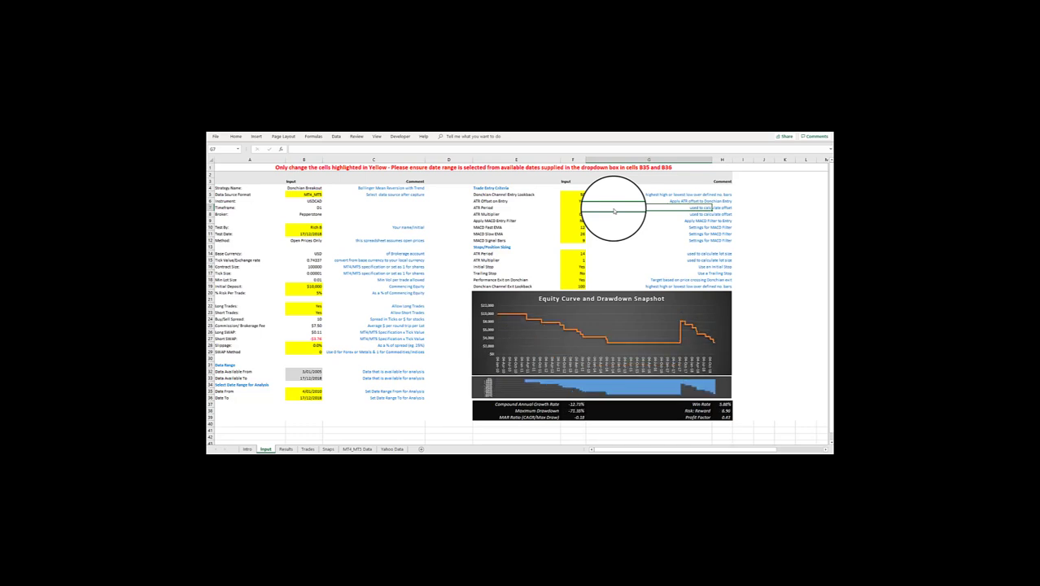
Set the ATR Multiplier in the Trade Entry Criteria to -0.5
click(573, 214)
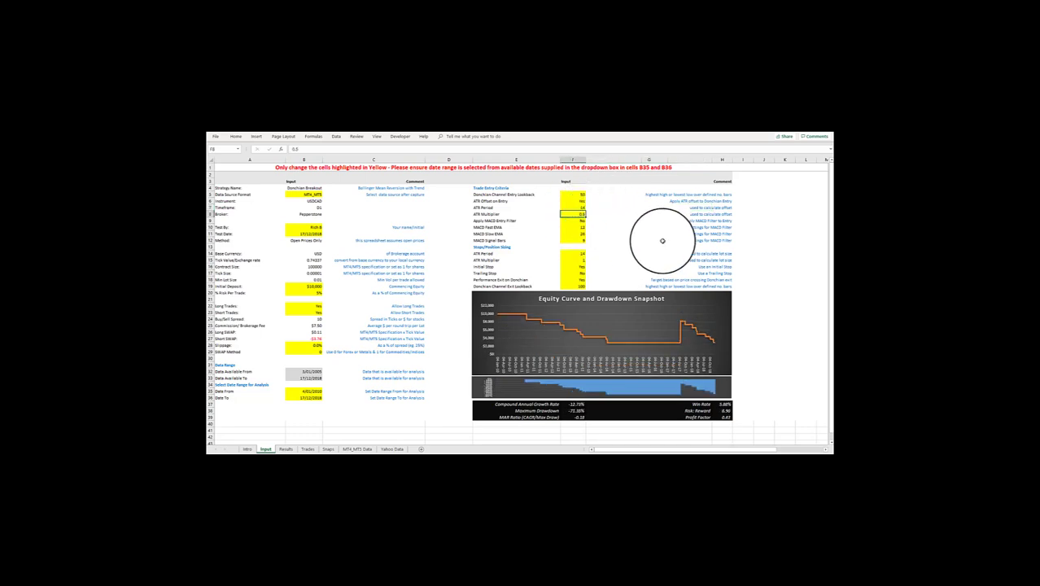
text(=)
text(0.5)
key(Return)
key(Return)
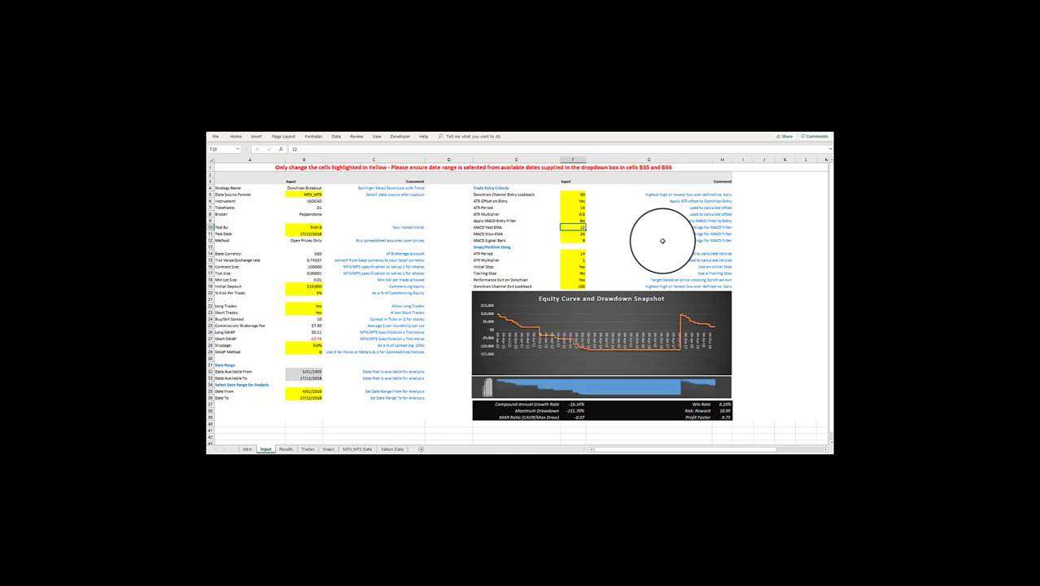
Return the ATR Multiplier in the Trade Entry Criteria to 0.5
click(572, 214)
text(0.)
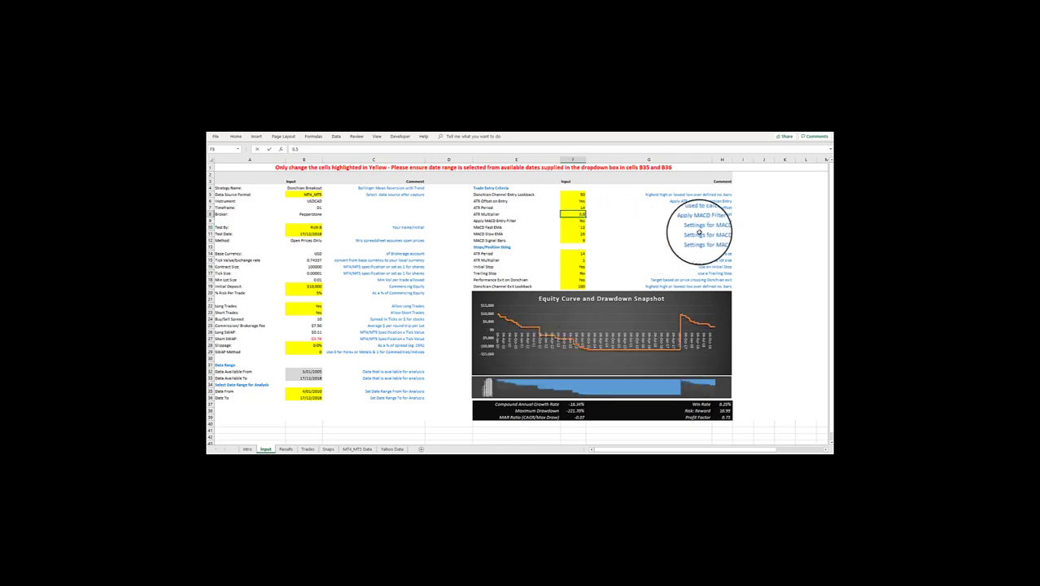
key(Return)
key(Up)
click(618, 226)
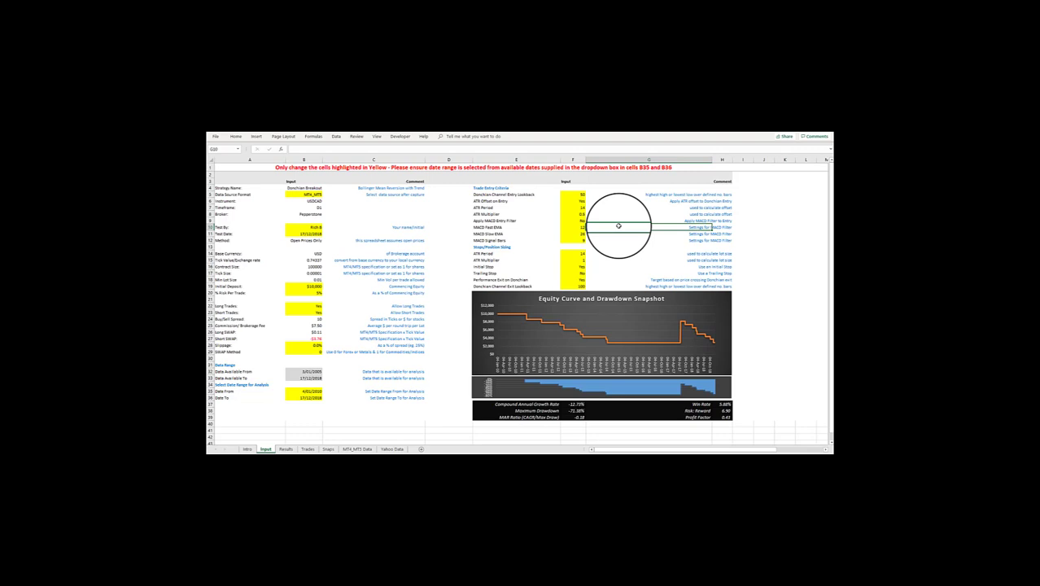
Check the choices offered for Apply MACD Entry Filter, keeping it at No
click(586, 220)
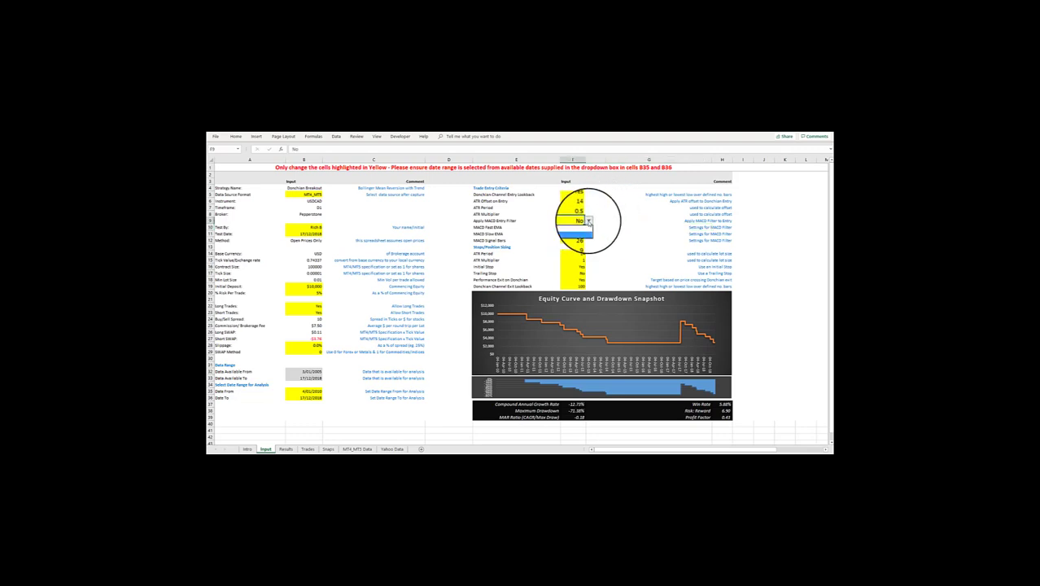
click(608, 214)
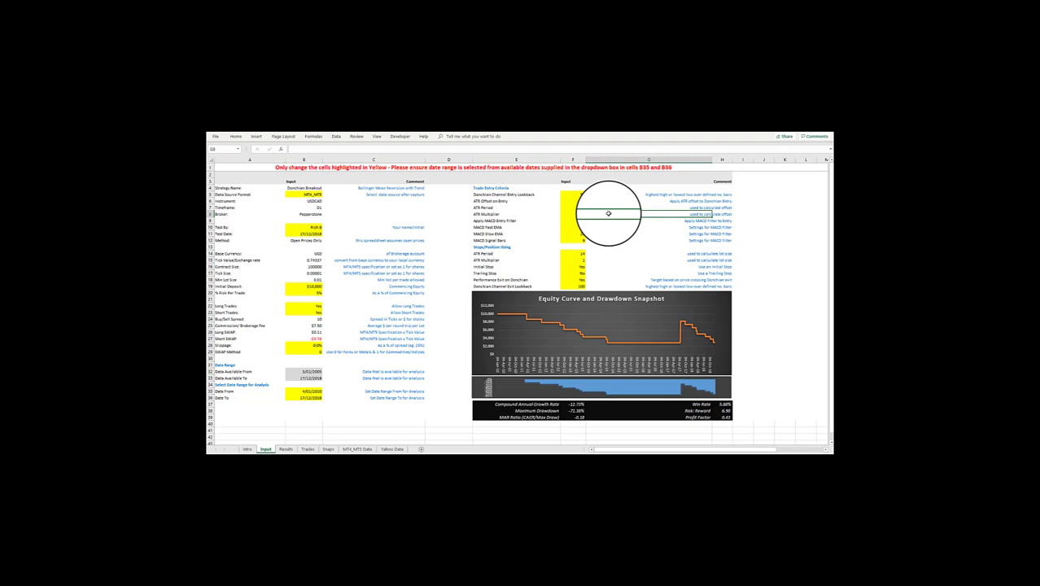
click(579, 220)
click(589, 221)
click(608, 231)
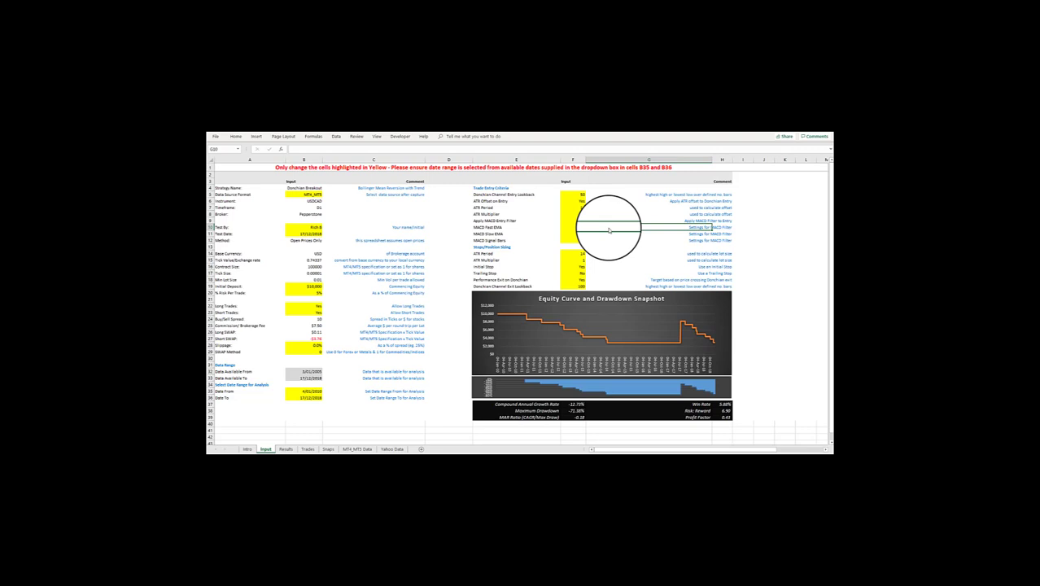
Set the Donchian Channel Entry Lookback to 100
click(573, 195)
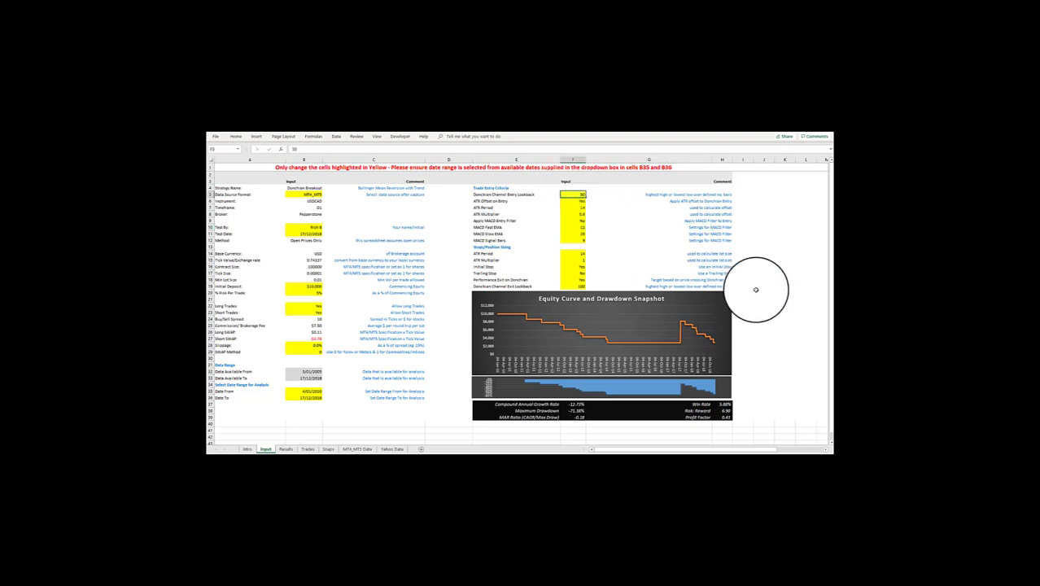
text(100)
key(Return)
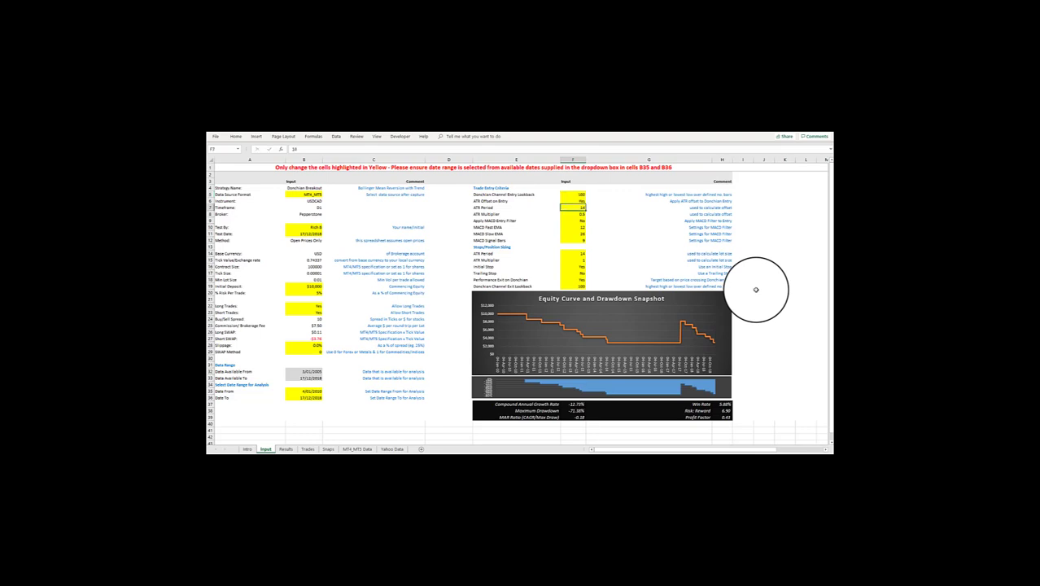
click(687, 267)
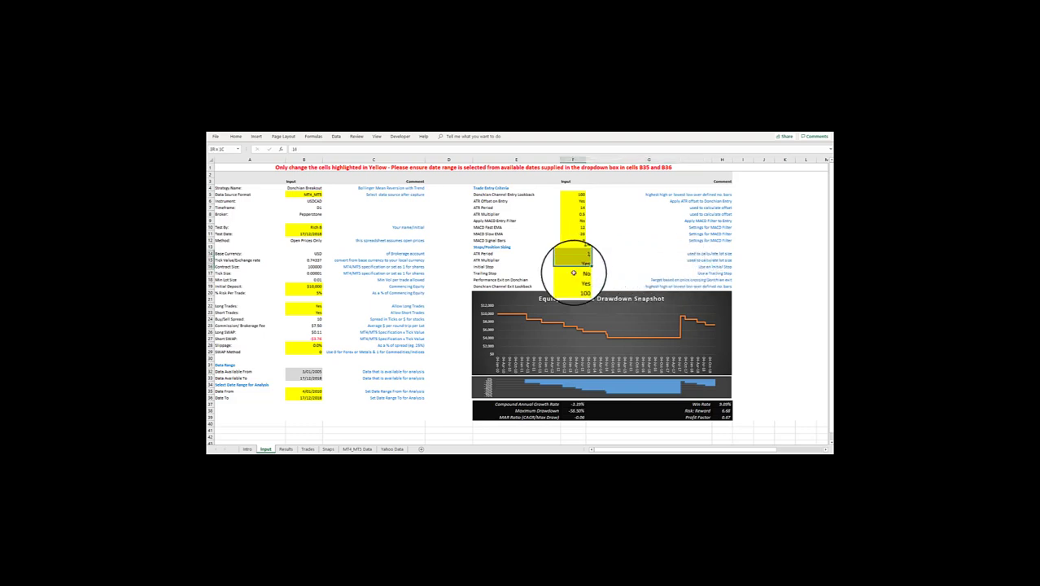
Review the Stops/Position Sizing inputs from ATR Period through Donchian Channel Exit Lookback
drag(574, 277, 573, 280)
click(692, 259)
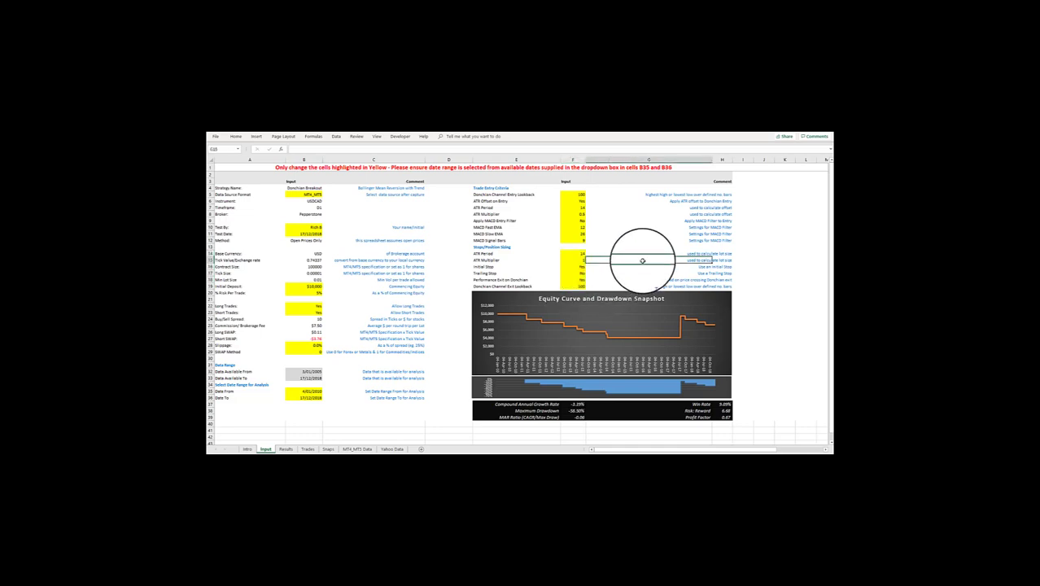
click(576, 279)
click(585, 279)
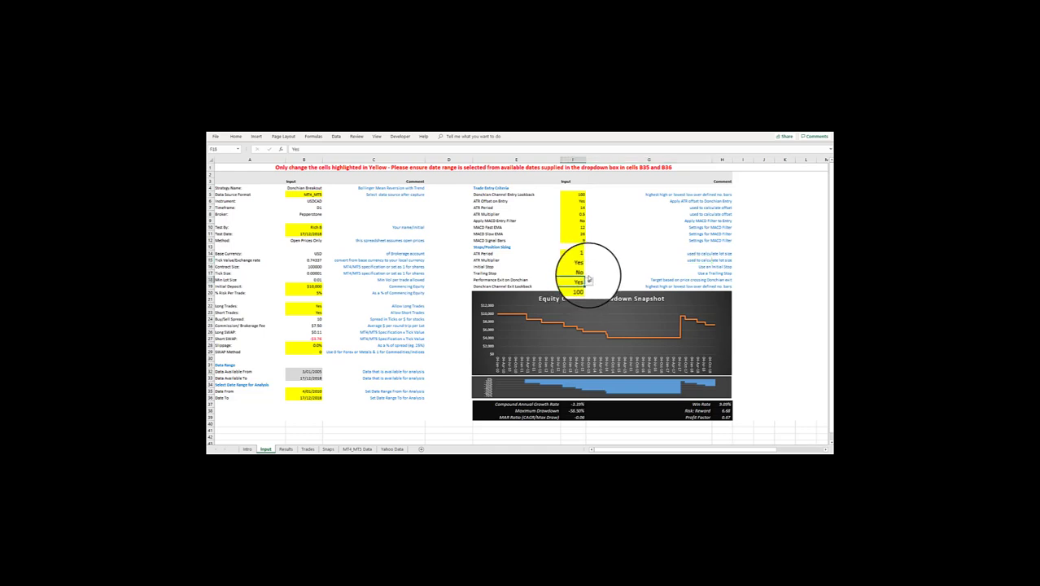
click(574, 266)
key(Down)
key(Down)
key(Down)
click(608, 274)
click(574, 284)
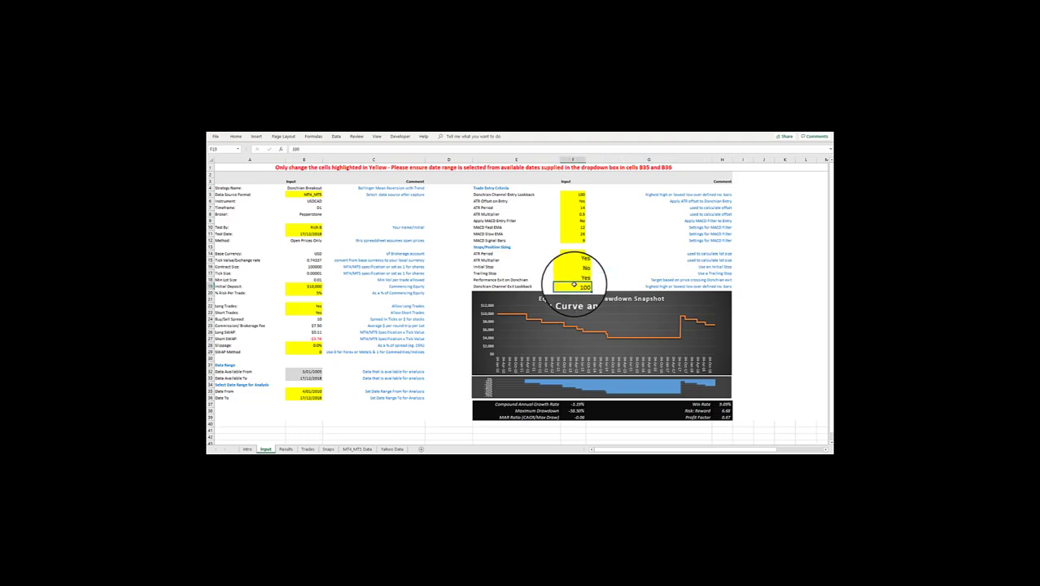
Check the choices offered for Performance Exit on Donchian
click(576, 279)
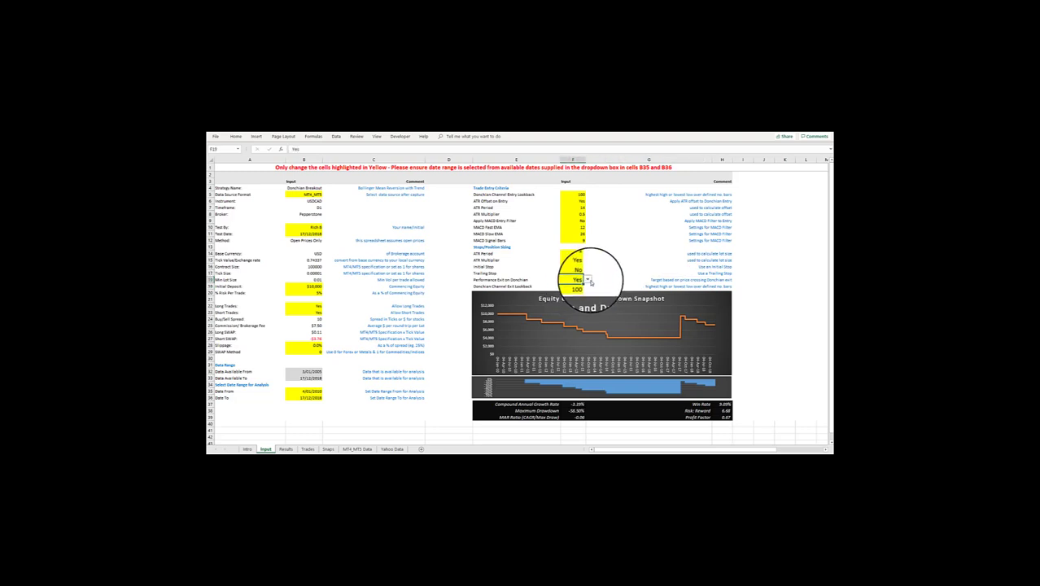
click(589, 278)
click(588, 285)
click(588, 274)
click(614, 270)
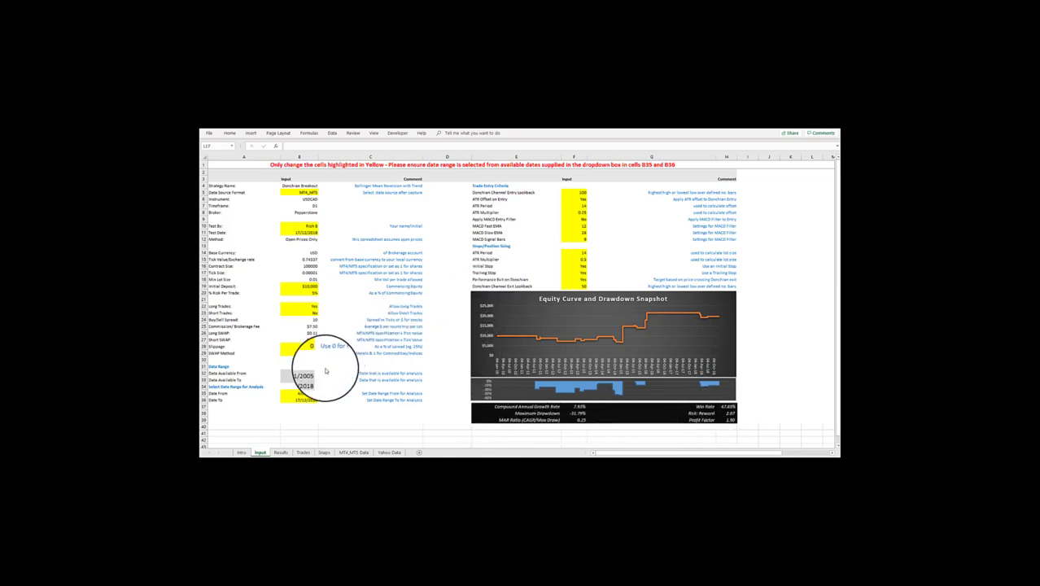
Open the Results sheet and examine its equity curve, market data and drawdown charts
click(281, 453)
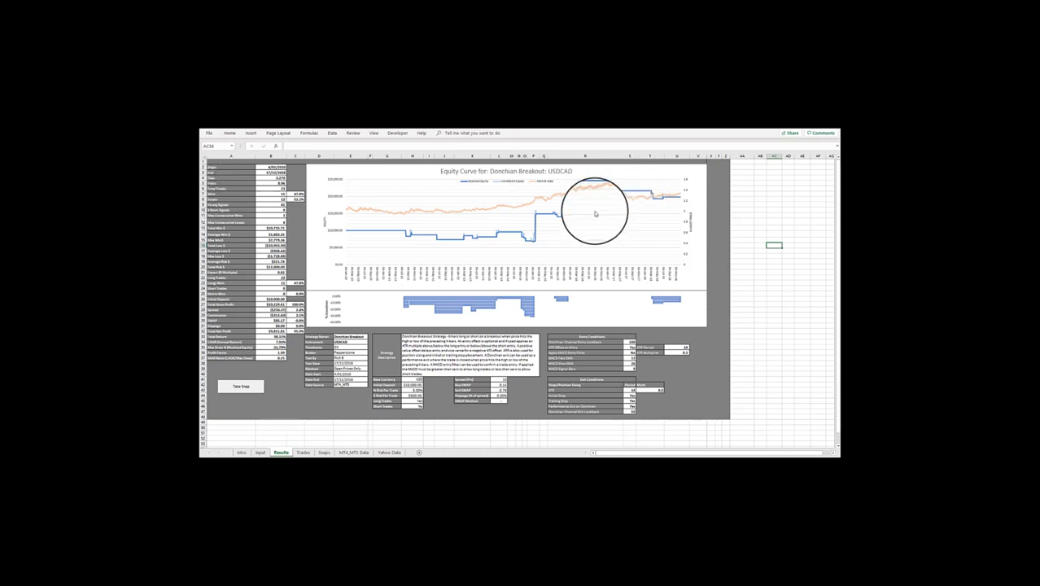
click(545, 216)
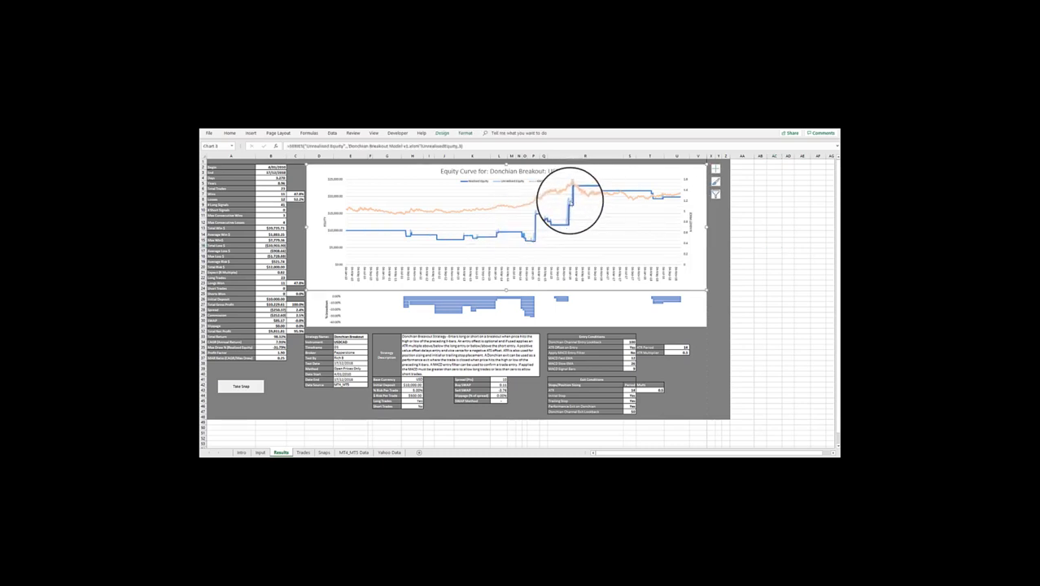
click(522, 208)
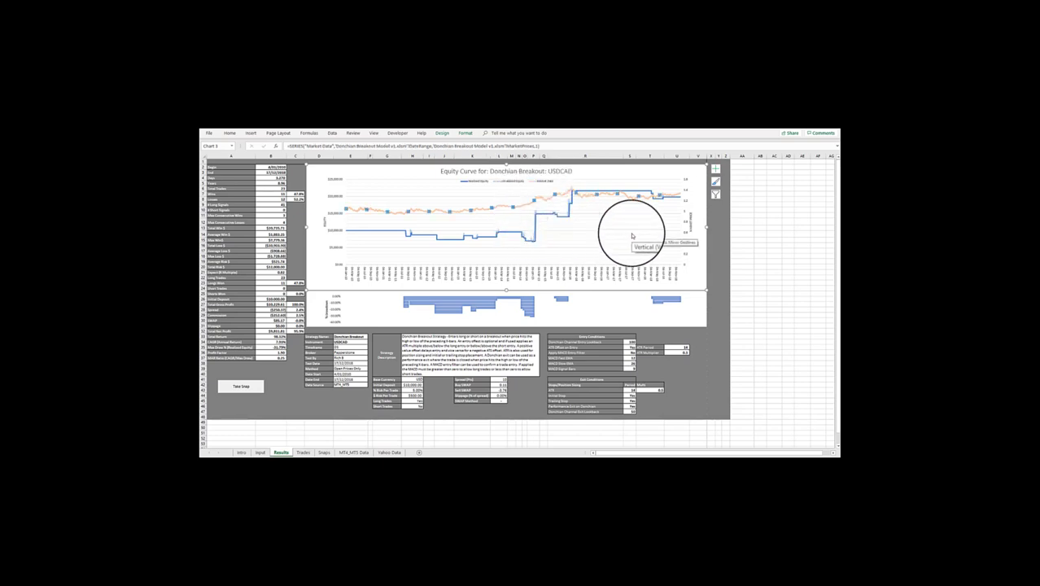
click(529, 314)
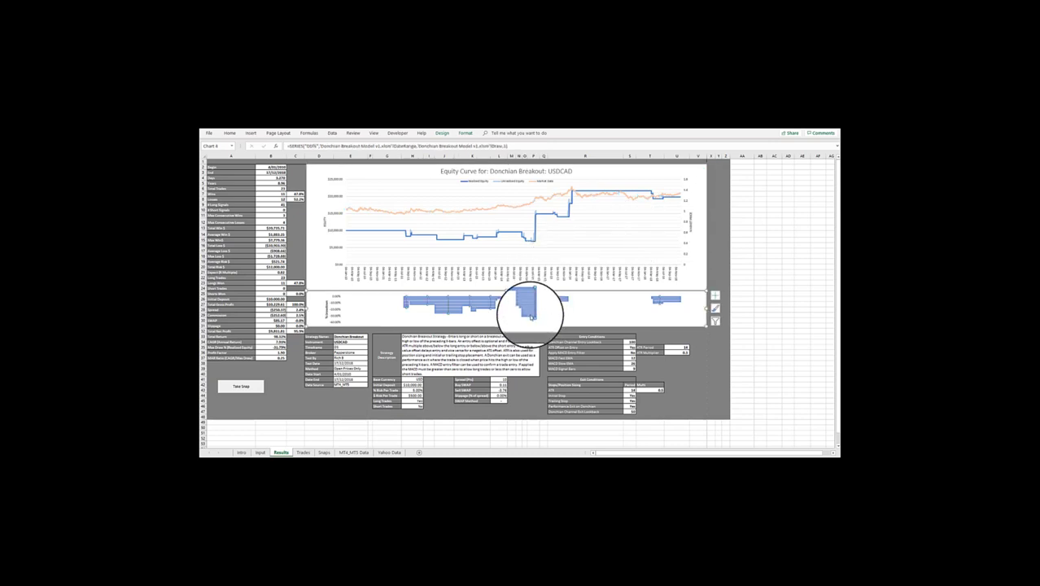
click(488, 208)
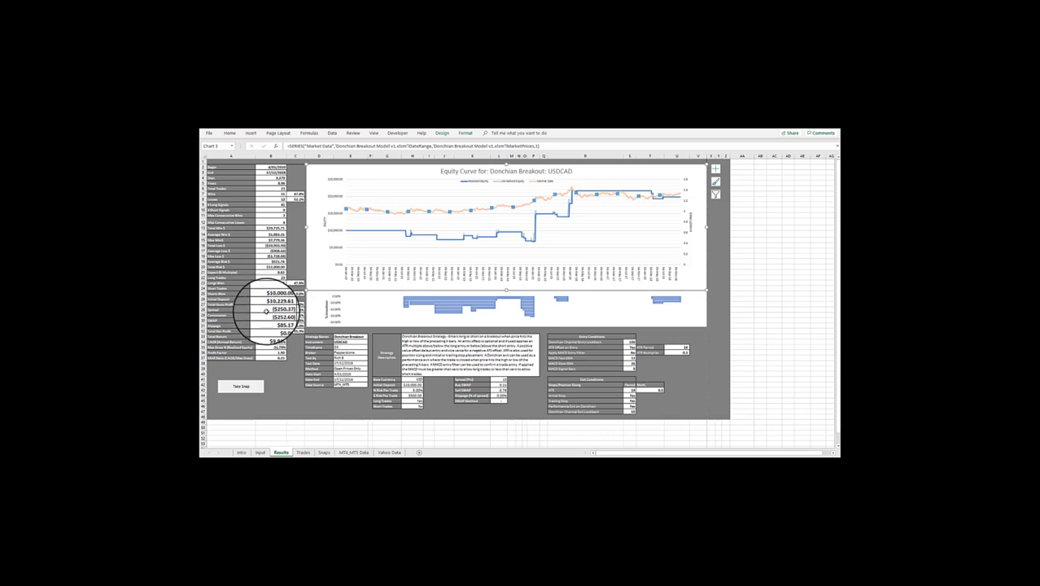
Examine the trading costs and the full performance statistics column on the Results sheet
drag(267, 309, 293, 326)
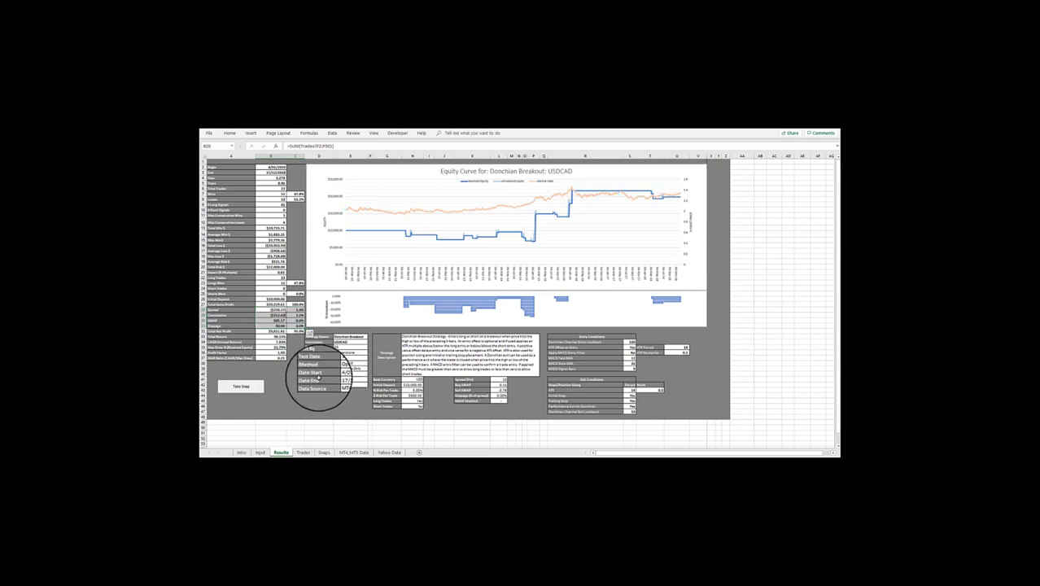
click(293, 374)
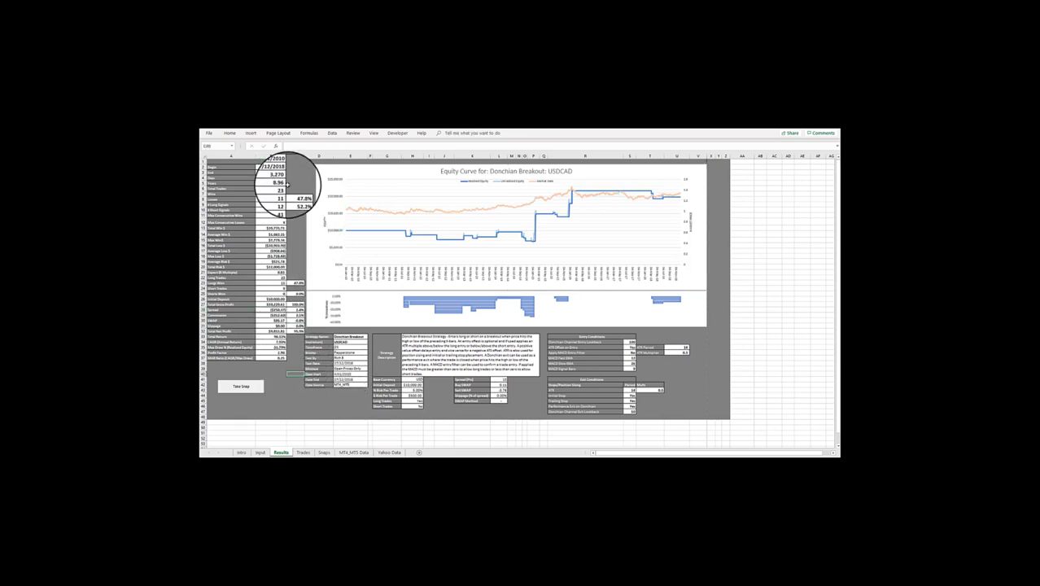
drag(272, 178, 294, 355)
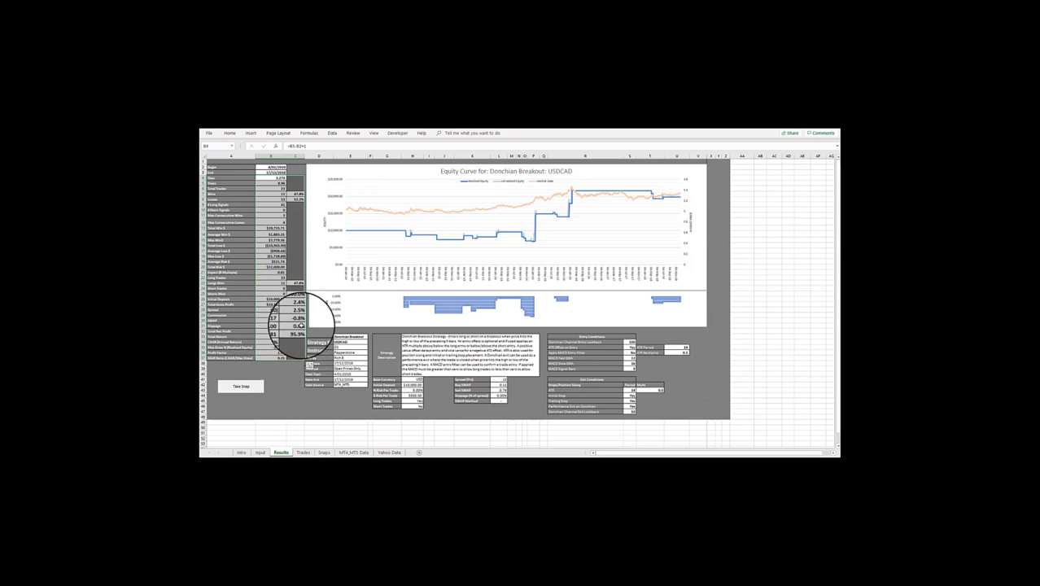
click(354, 302)
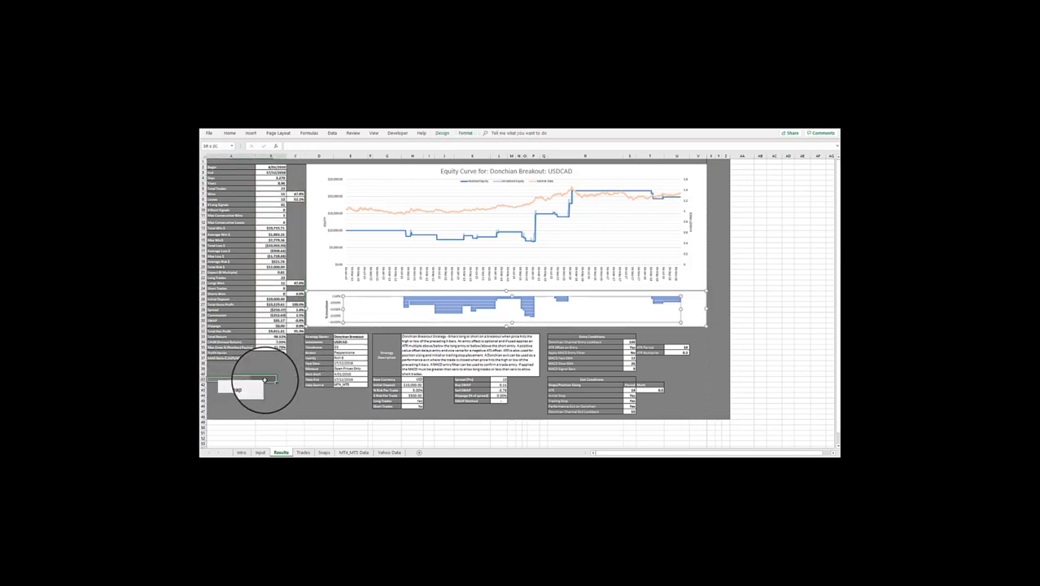
click(316, 402)
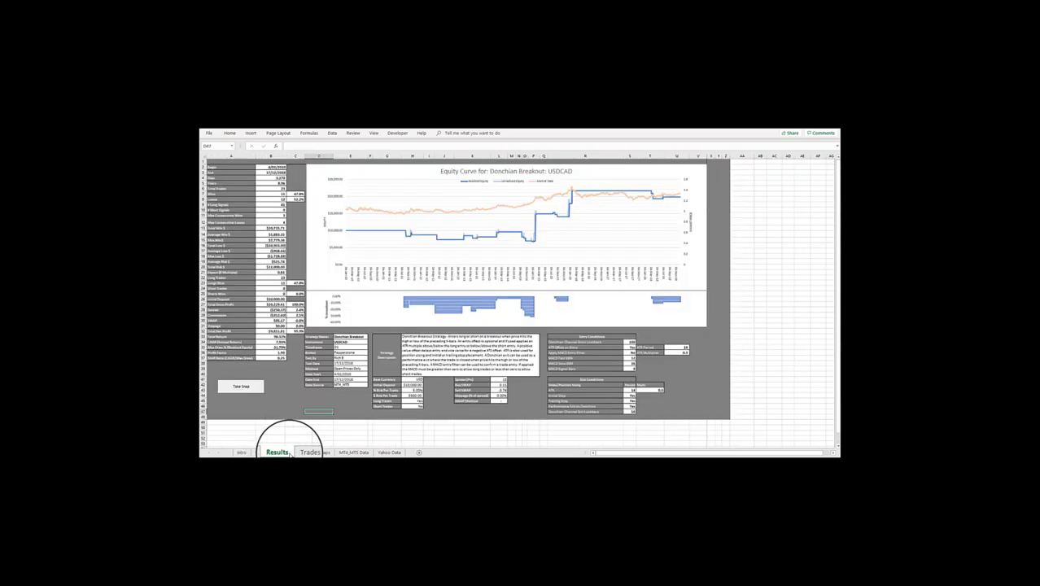
Look over the saved results snapshot on the Snaps sheet and the price data on the Yahoo Data sheet
click(243, 430)
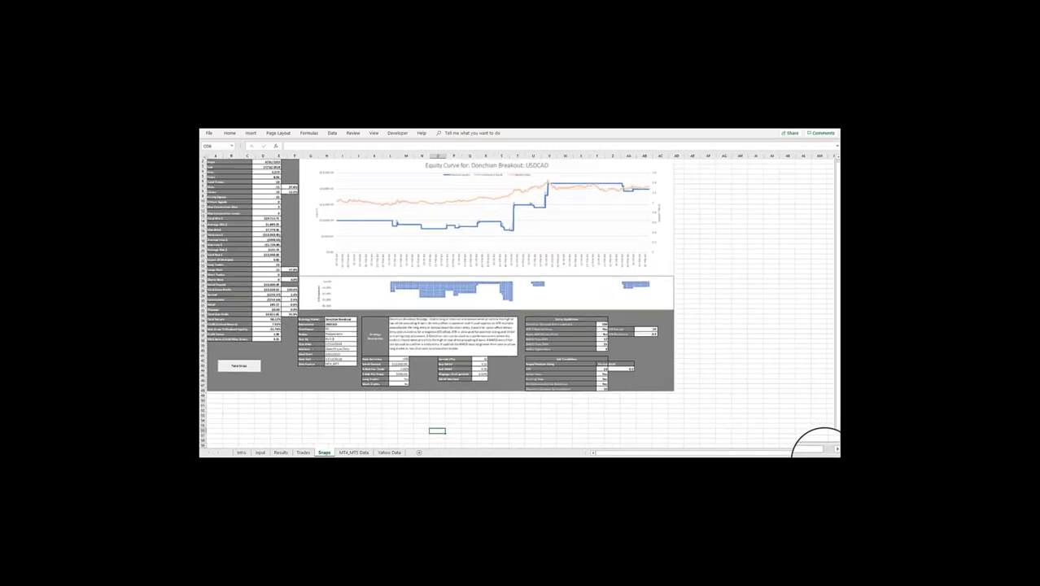
scroll(818, 446, up, 1)
scroll(813, 436, up, 1)
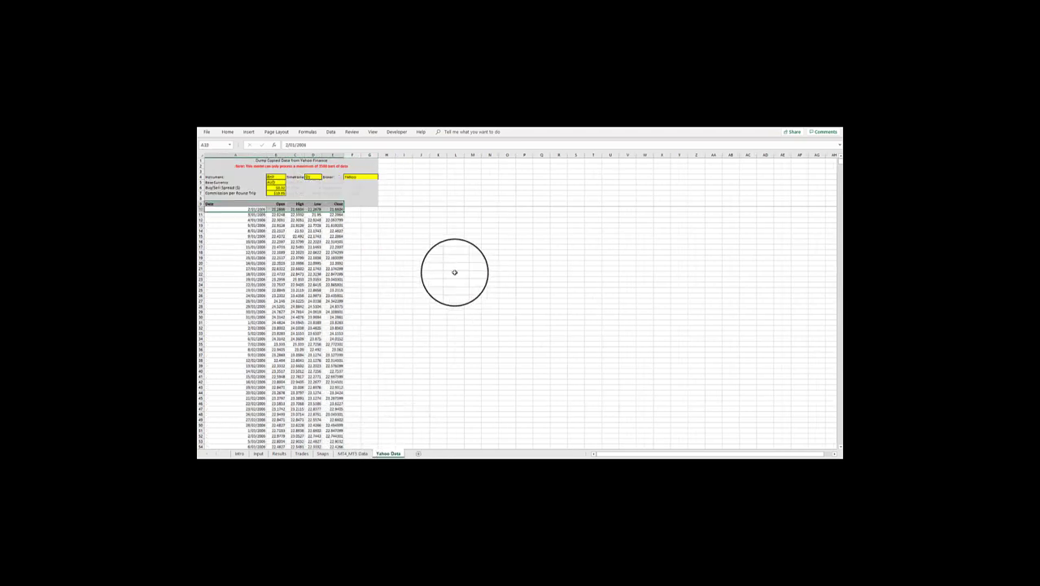
click(454, 273)
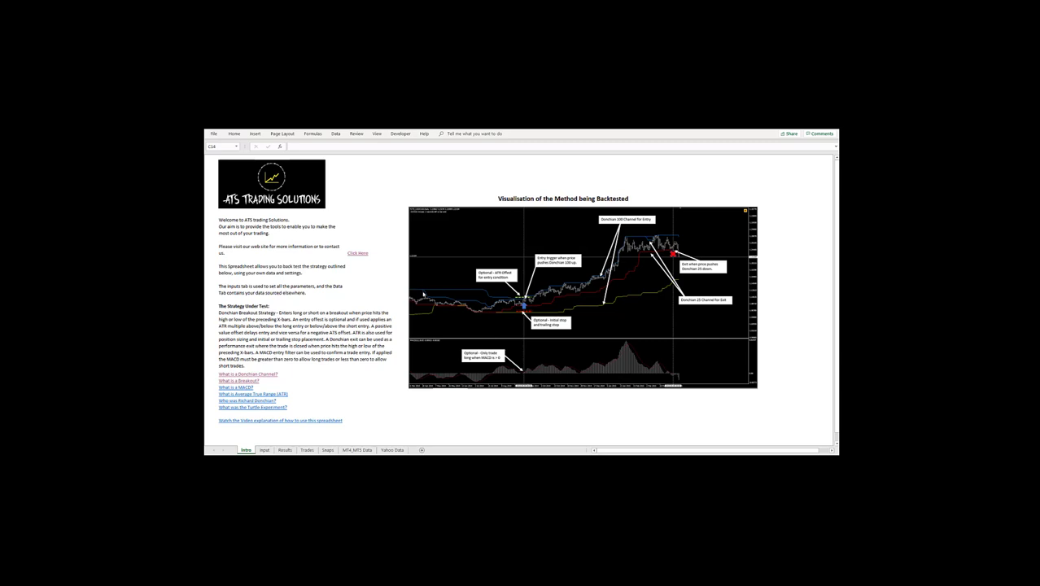
Open the ATS Trading Solutions website from the Intro sheet's link and browse its Shop, Tools, CTAs, Blog and Home pages
click(355, 260)
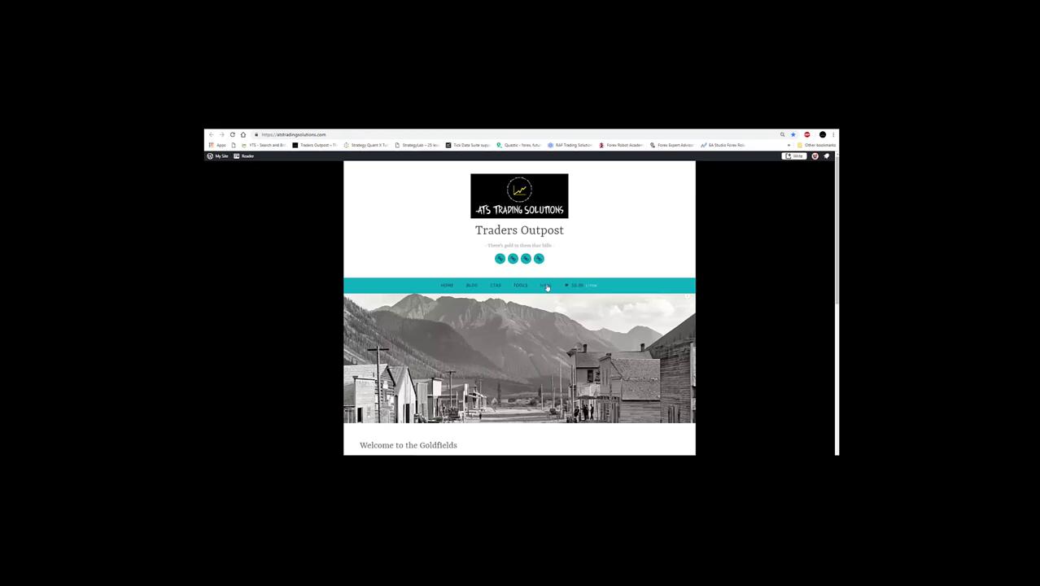
click(545, 286)
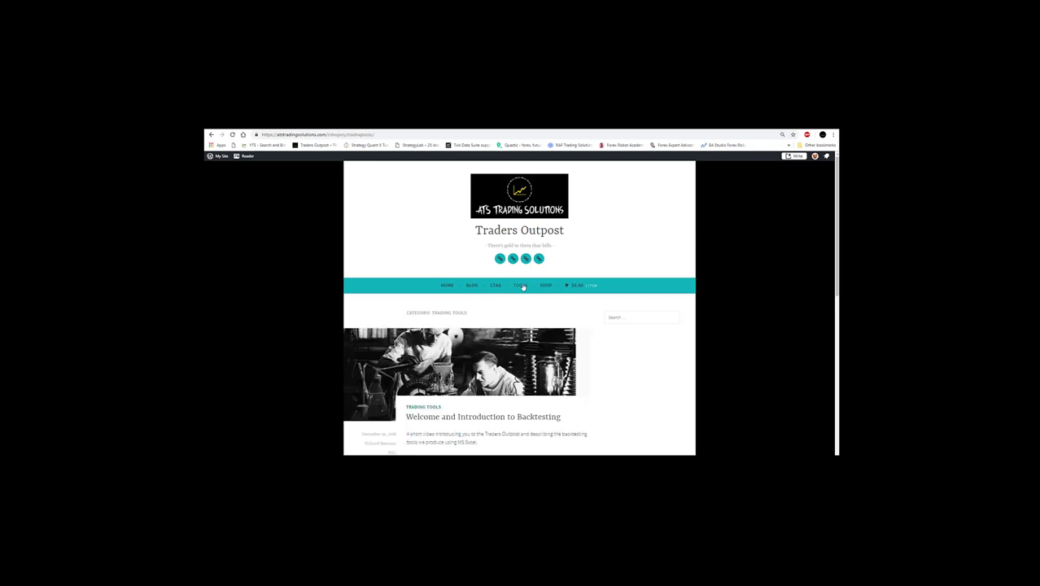
scroll(522, 287, down, 2)
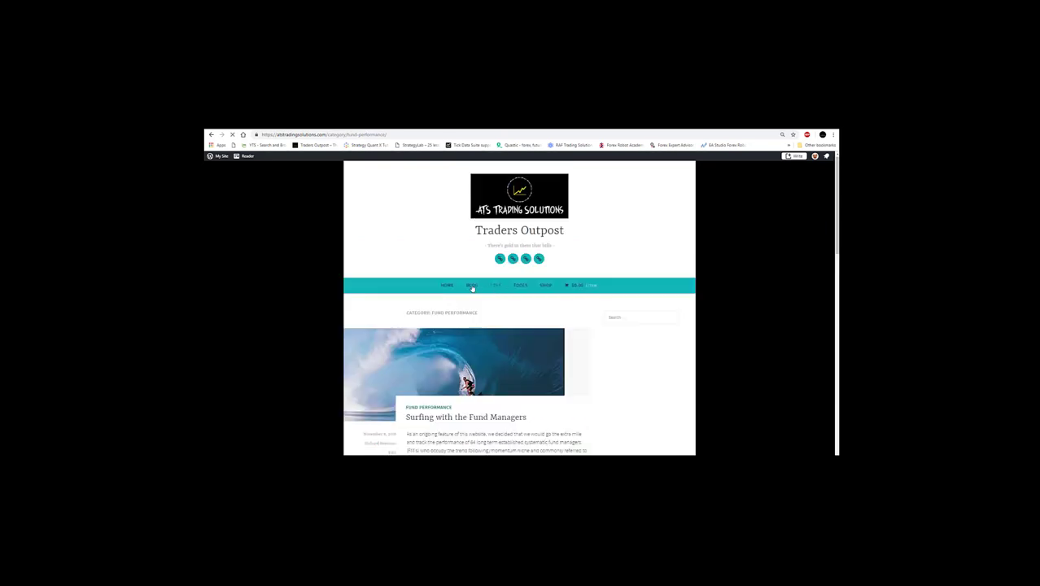
click(472, 286)
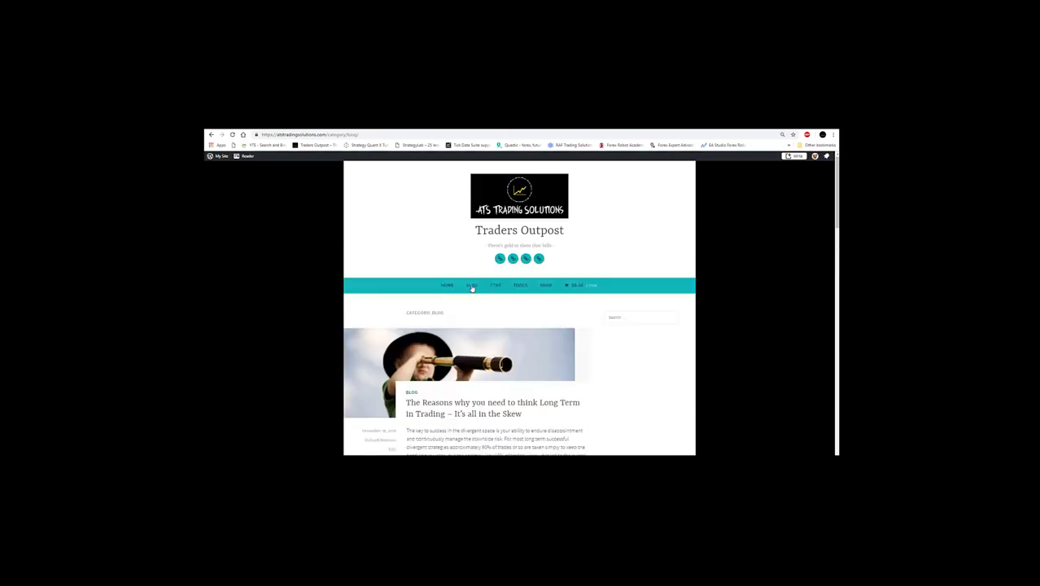
click(443, 286)
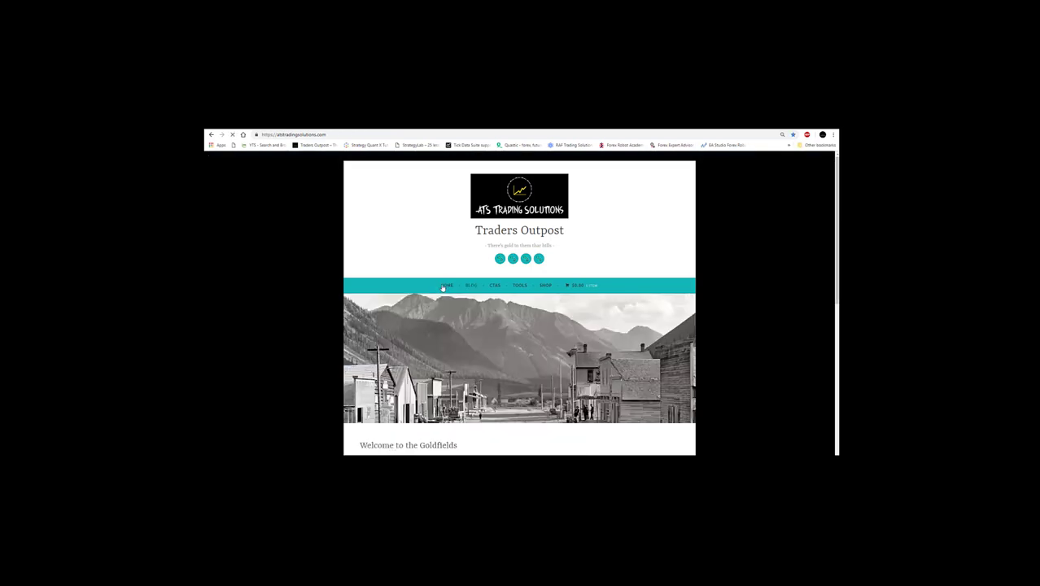